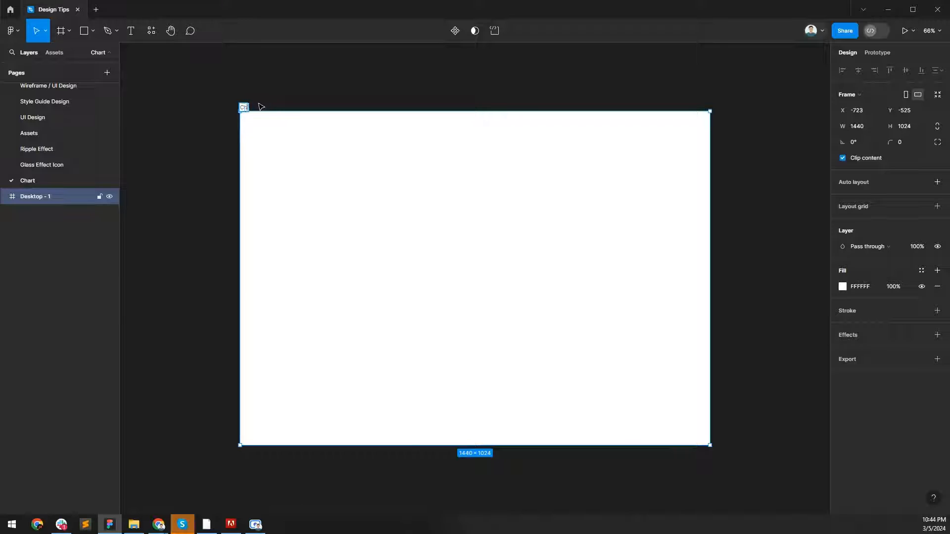
# Rename the frame as Chart and draw a vertical line about 608 px long near the frame's left edge.
pyautogui.click(292, 103)
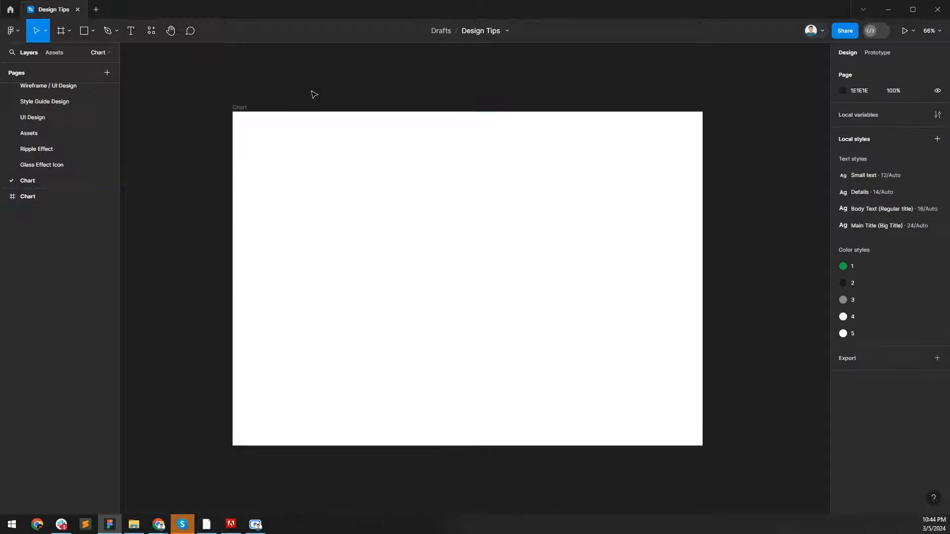
pyautogui.press('l')
pyautogui.moveTo(281, 159); pyautogui.dragTo(281, 356)
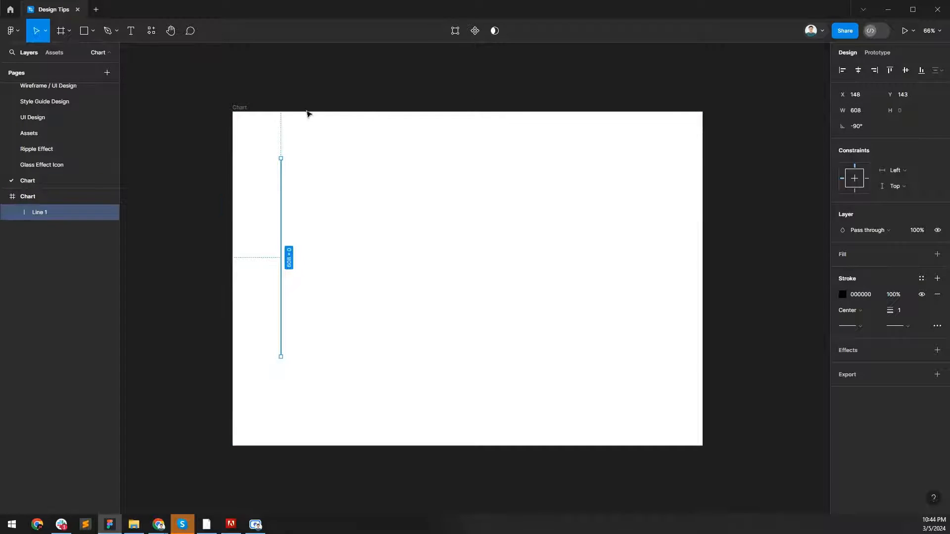
# Nudge the vertical line rightward to X 252 inside the Chart frame.
pyautogui.hotkey('shift', 'Right')
pyautogui.hotkey('shift', 'Right')
pyautogui.hotkey('shift', 'Right')
pyautogui.hotkey('shift', 'Right')
pyautogui.hotkey('shift', 'Right')
pyautogui.hotkey('shift', 'Right')
pyautogui.hotkey('shift', 'Right')
pyautogui.hotkey('shift', 'Right')
pyautogui.hotkey('shift', 'Right')
pyautogui.hotkey('shift', 'Right')
pyautogui.press('Right')
pyautogui.press('Right')
pyautogui.press('Right')
pyautogui.press('Right')
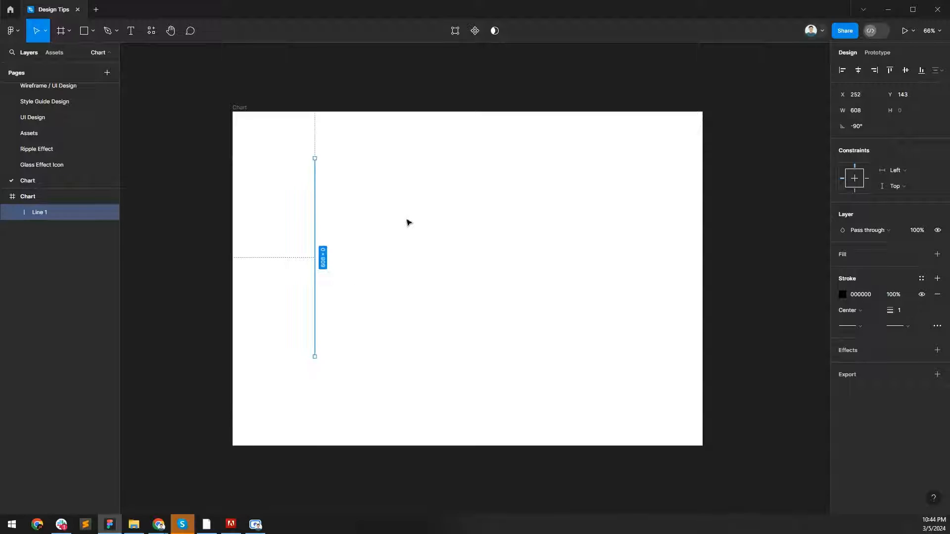
# Recolor the vertical line's stroke to light grey.
pyautogui.click(365, 141)
pyautogui.scroll(3, 334, 209)
pyautogui.moveTo(333, 210); pyautogui.dragTo(347, 184)
pyautogui.moveTo(375, 174); pyautogui.dragTo(297, 231)
pyautogui.click(842, 295)
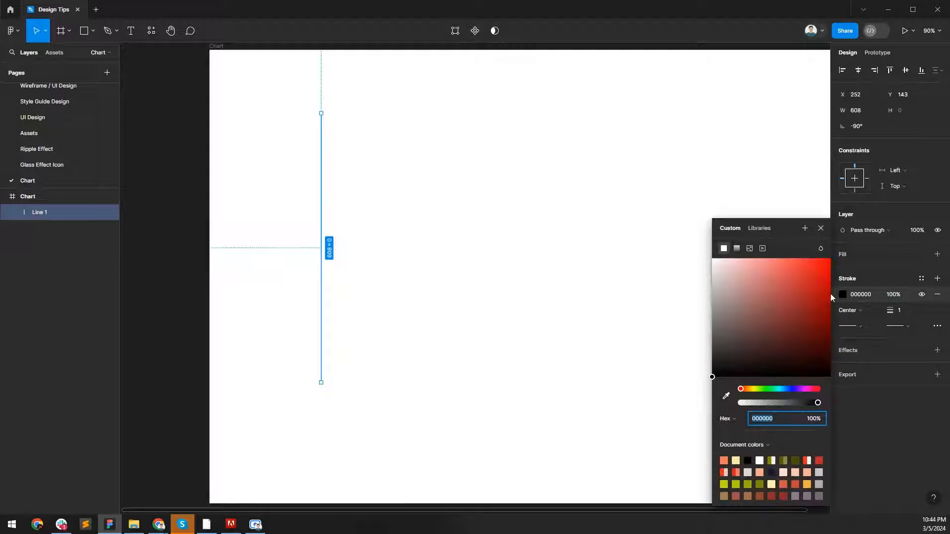
pyautogui.moveTo(831, 297); pyautogui.dragTo(672, 304)
pyautogui.click(821, 228)
pyautogui.click(444, 279)
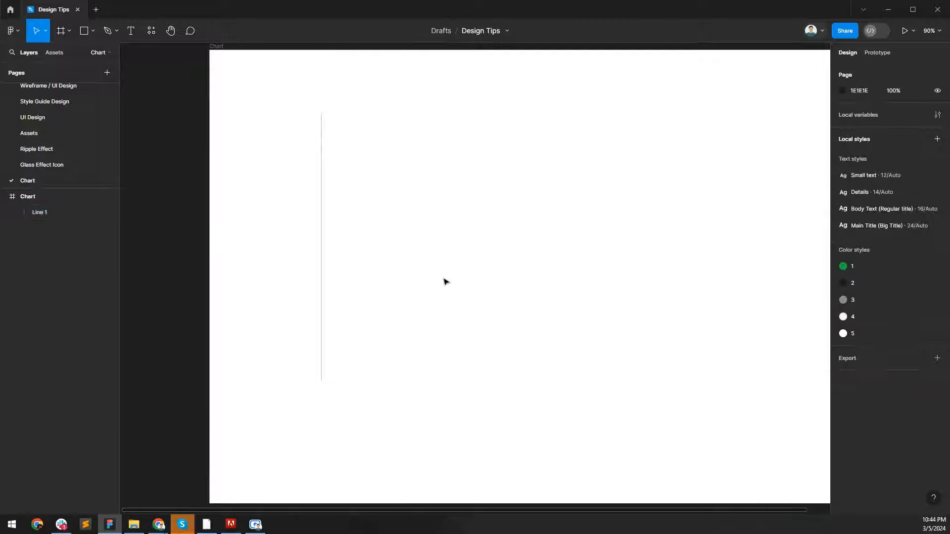
# Draw a horizontal axis line about 795 px long starting at the lower end of the vertical line.
pyautogui.moveTo(277, 345); pyautogui.dragTo(238, 346)
pyautogui.moveTo(429, 352); pyautogui.dragTo(370, 338)
pyautogui.press('l')
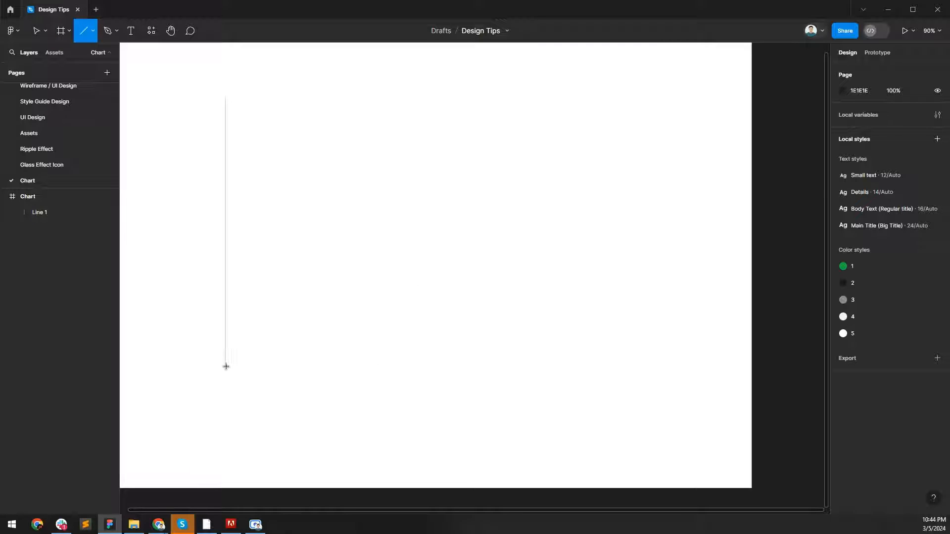
pyautogui.moveTo(226, 367); pyautogui.dragTo(578, 366)
pyautogui.click(409, 334)
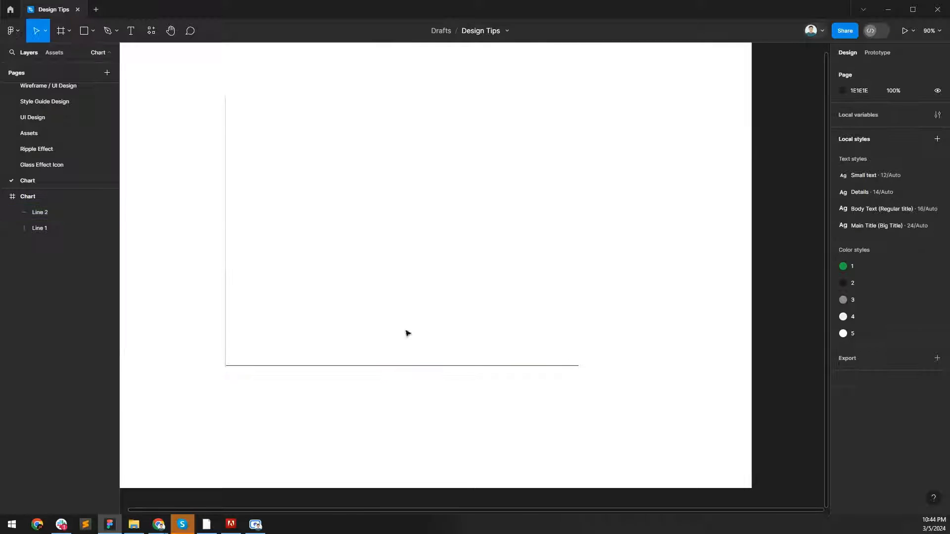
# Set the horizontal axis line's stroke color to BABABA.
pyautogui.hscroll(-3, 409, 333)
pyautogui.click(293, 322)
pyautogui.click(518, 409)
pyautogui.click(594, 364)
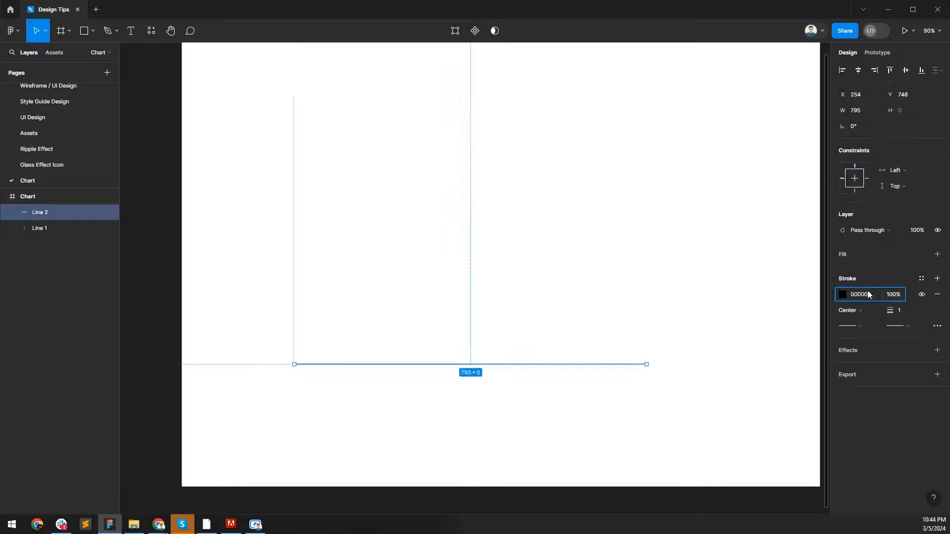
pyautogui.moveTo(233, 312); pyautogui.dragTo(363, 412)
# Nudge the horizontal line to X 253, Y 751 so it meets the vertical line's lower end.
pyautogui.scroll(5, 298, 369)
pyautogui.click(353, 288)
pyautogui.scroll(2, 336, 312)
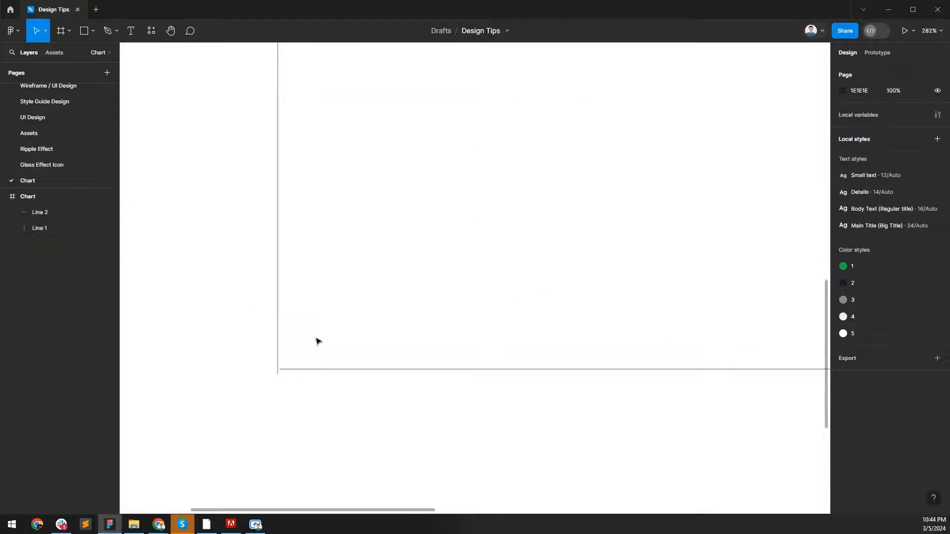
pyautogui.click(310, 372)
pyautogui.scroll(2, 276, 357)
pyautogui.press('Left')
pyautogui.press('Down')
pyautogui.press('Down')
pyautogui.press('Down')
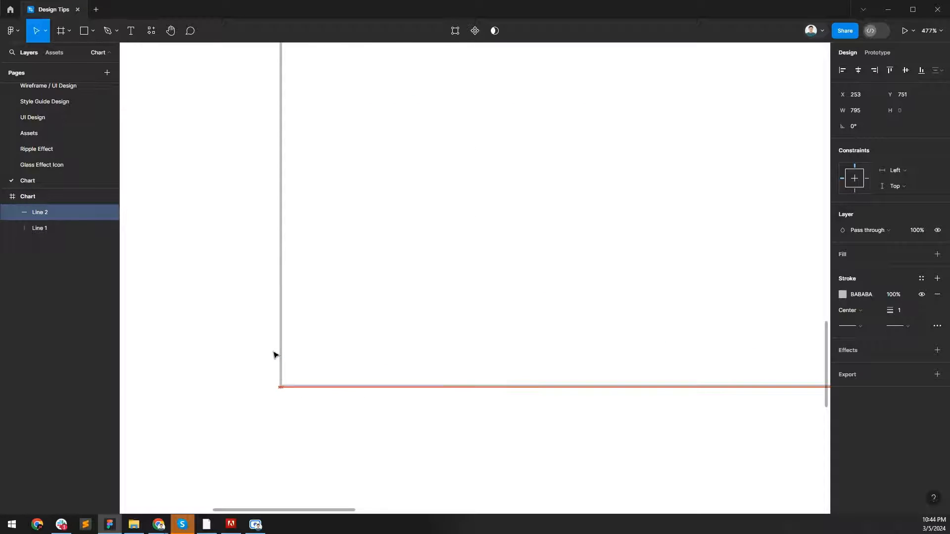
pyautogui.scroll(-6, 295, 343)
pyautogui.press('Escape')
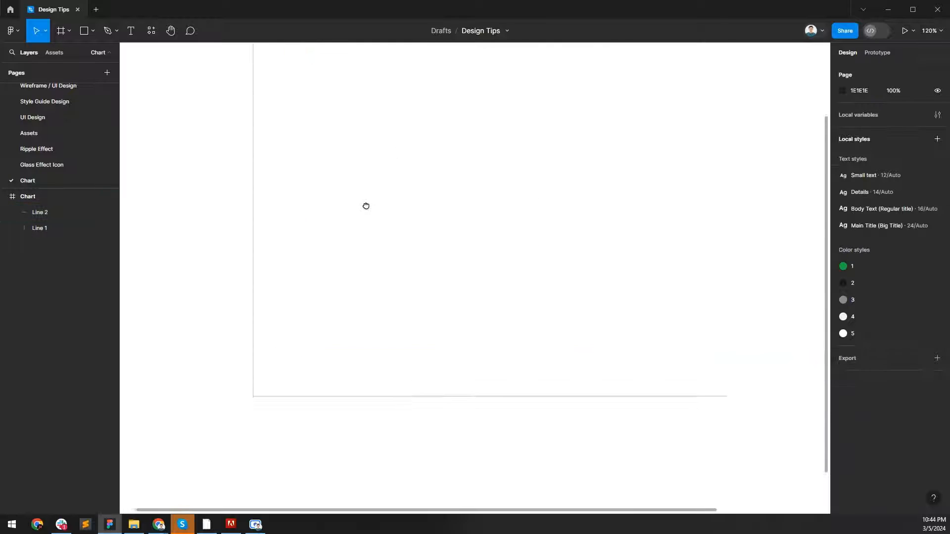
# Add the text label "Jan 2024" just below the start of the horizontal axis.
pyautogui.scroll(-4, 388, 159)
pyautogui.scroll(2, 399, 165)
pyautogui.moveTo(403, 169); pyautogui.dragTo(406, 189)
pyautogui.scroll(1, 346, 187)
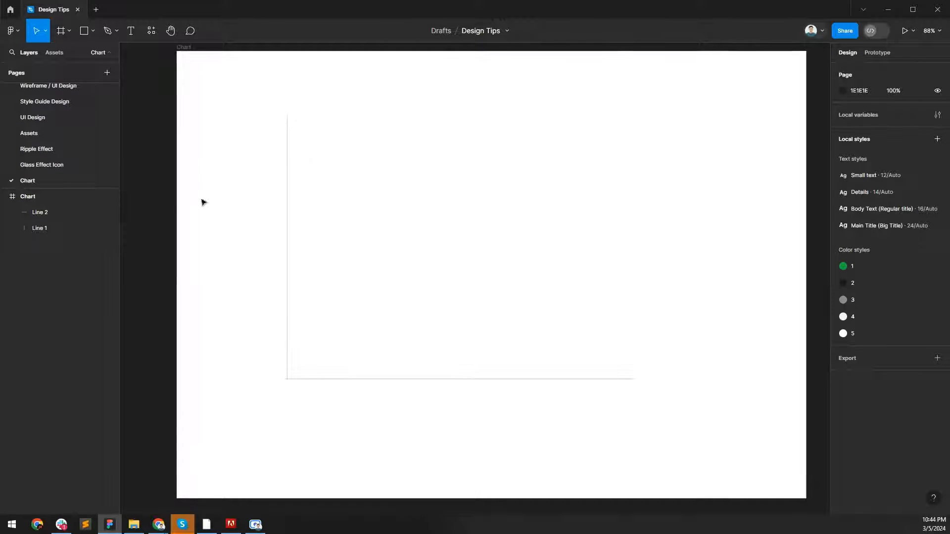
pyautogui.press('t')
pyautogui.click(288, 386)
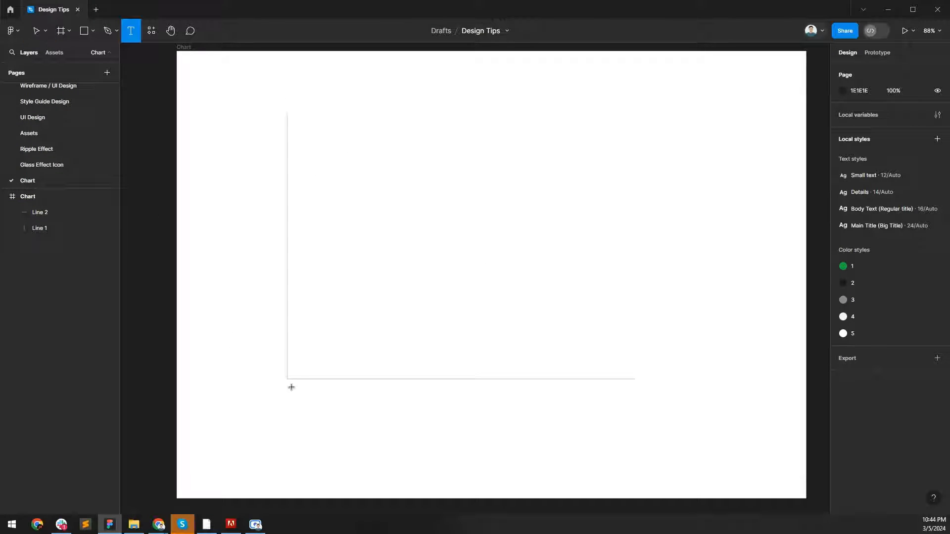
pyautogui.write('jan')
pyautogui.press('Escape')
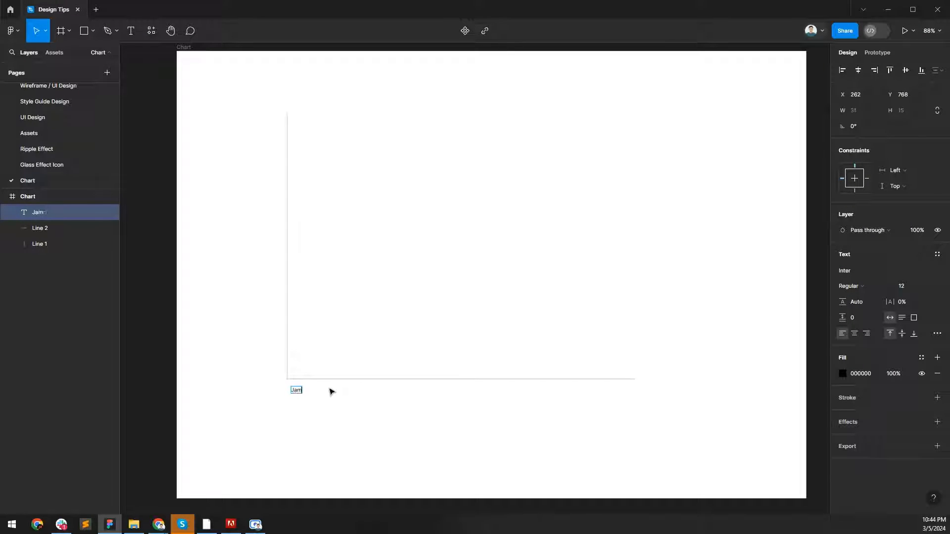
# Format the Jan 2024 label with the Axiforma font at size 16.
pyautogui.scroll(4, 331, 392)
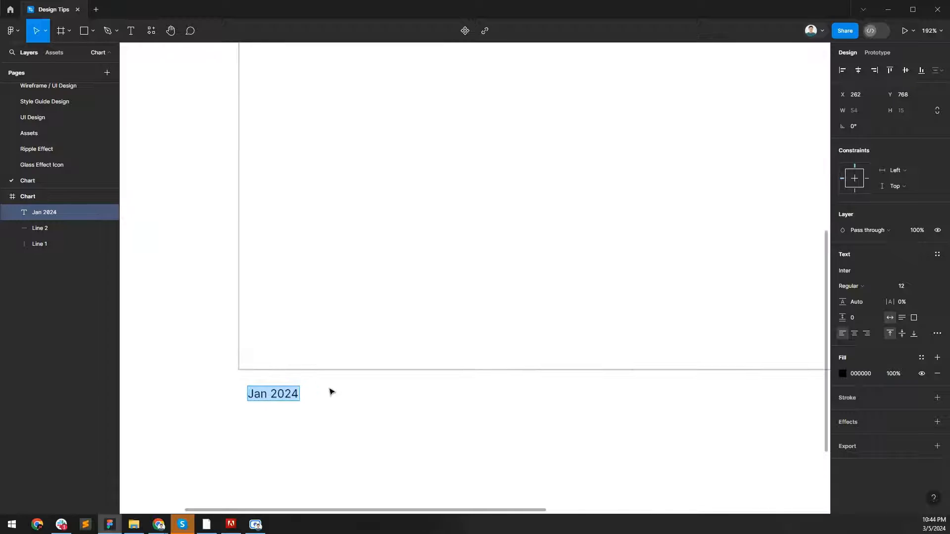
pyautogui.write('16')
pyautogui.press('Return')
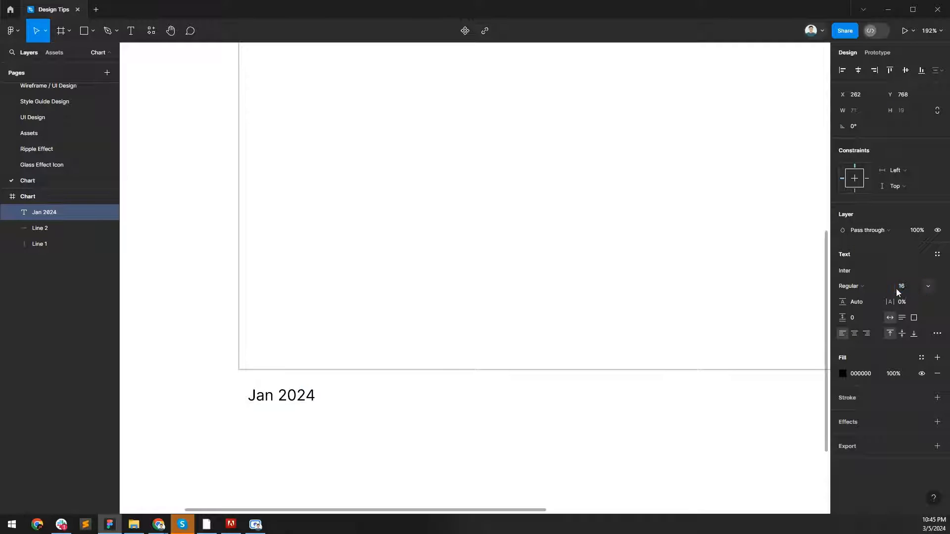
pyautogui.click(853, 272)
pyautogui.write('ax')
pyautogui.press('Down')
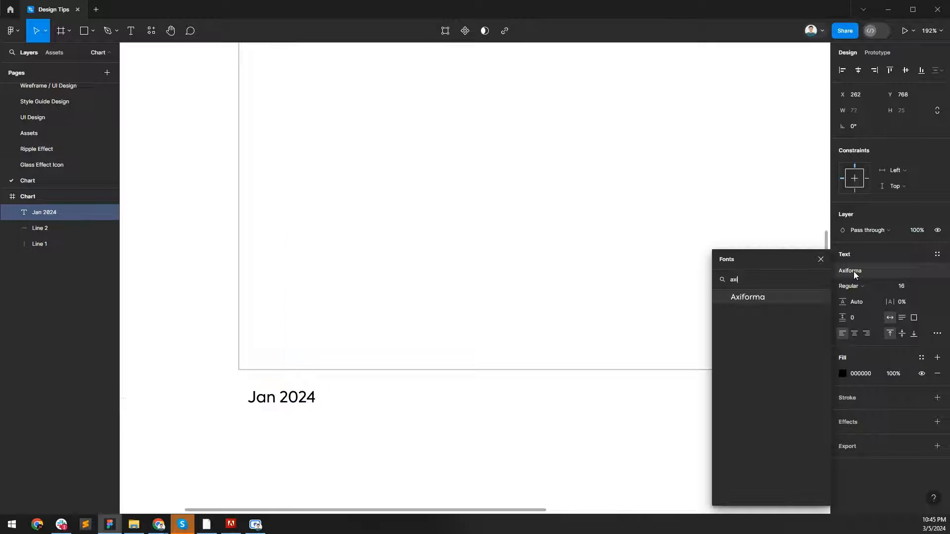
pyautogui.press('Return')
pyautogui.press('Escape')
# Duplicate the Jan 2024 label to its right and wrap both in a horizontal auto layout with 24 spacing.
pyautogui.click(309, 400)
pyautogui.keyDown('alt'); pyautogui.moveTo(299, 399); pyautogui.dragTo(386, 399); pyautogui.keyUp('alt')
pyautogui.keyDown('shift'); pyautogui.click(296, 399); pyautogui.keyUp('shift')
pyautogui.hotkey('shift', 'a')
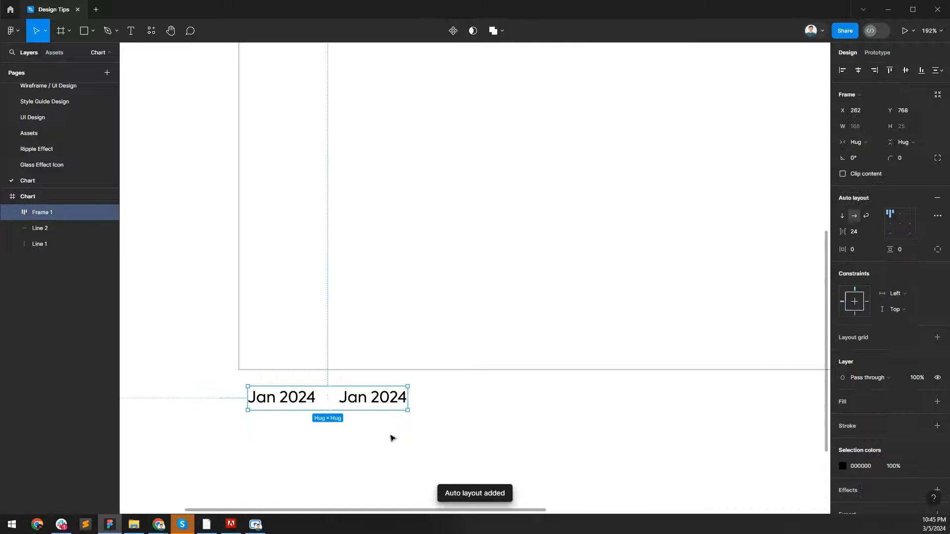
pyautogui.click(364, 406)
pyautogui.click(860, 236)
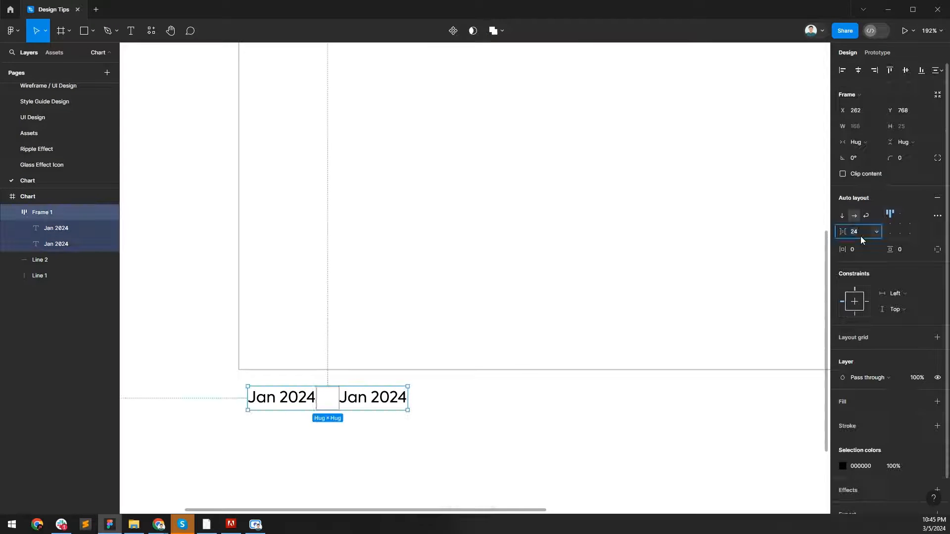
pyautogui.write('16')
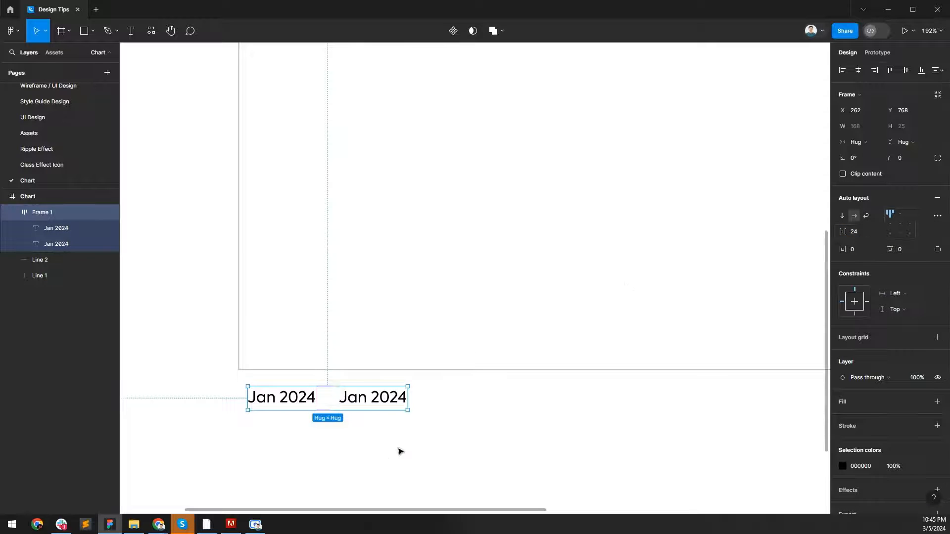
# Change the second label in the row to "Feb 2024".
pyautogui.doubleClick(345, 398)
pyautogui.doubleClick(345, 398)
pyautogui.write('Feb')
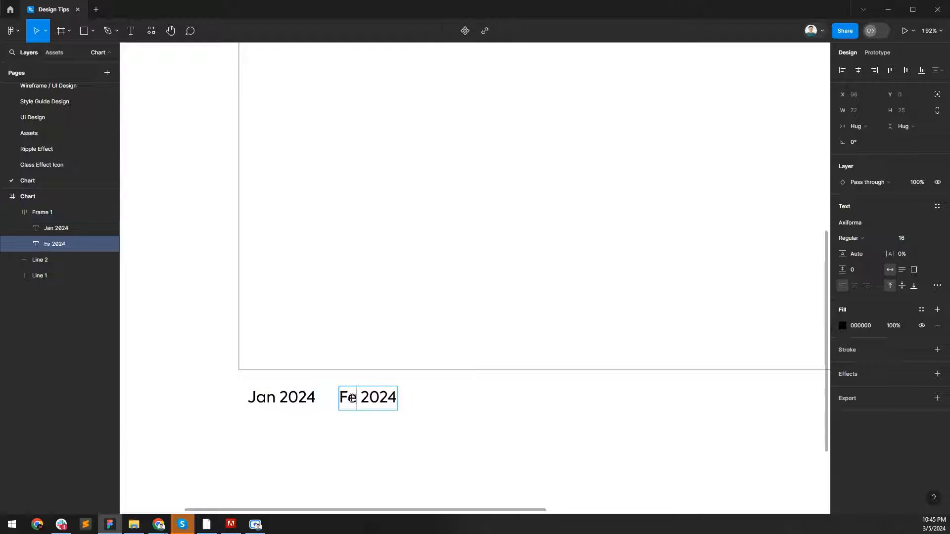
pyautogui.press('Escape')
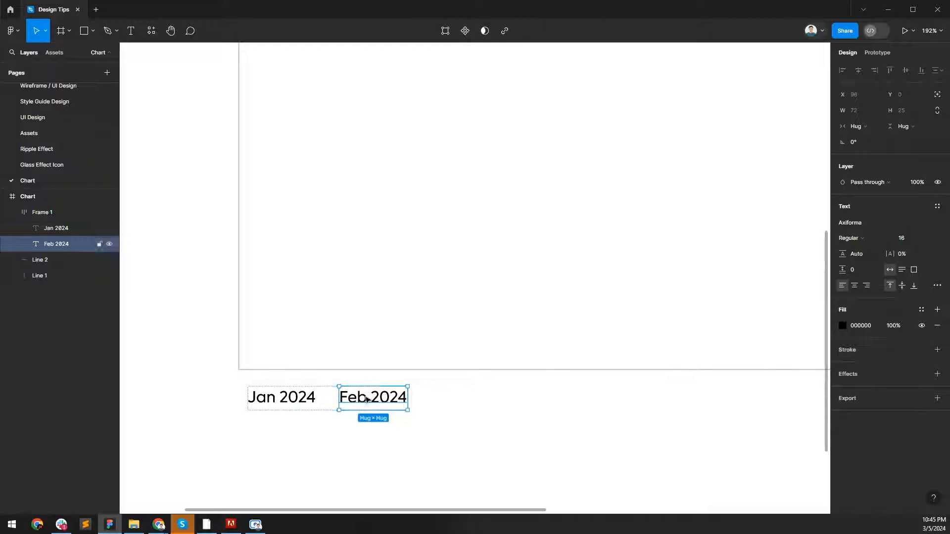
# Duplicate the Feb 2024 label seven times within the auto layout row to make nine labels.
pyautogui.hotkey('ctrl', 'd')
pyautogui.hotkey('ctrl', 'd')
pyautogui.hotkey('ctrl', 'd')
pyautogui.hotkey('ctrl', 'd')
pyautogui.scroll(-2, 390, 357)
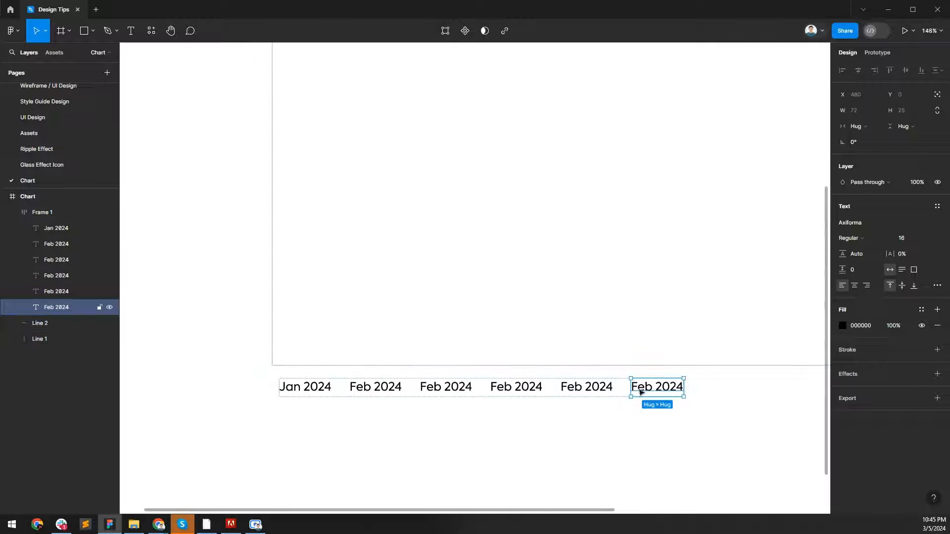
pyautogui.hotkey('ctrl', 'd')
pyautogui.hotkey('ctrl', 'd')
pyautogui.hotkey('ctrl', 'd')
pyautogui.scroll(-3, 429, 375)
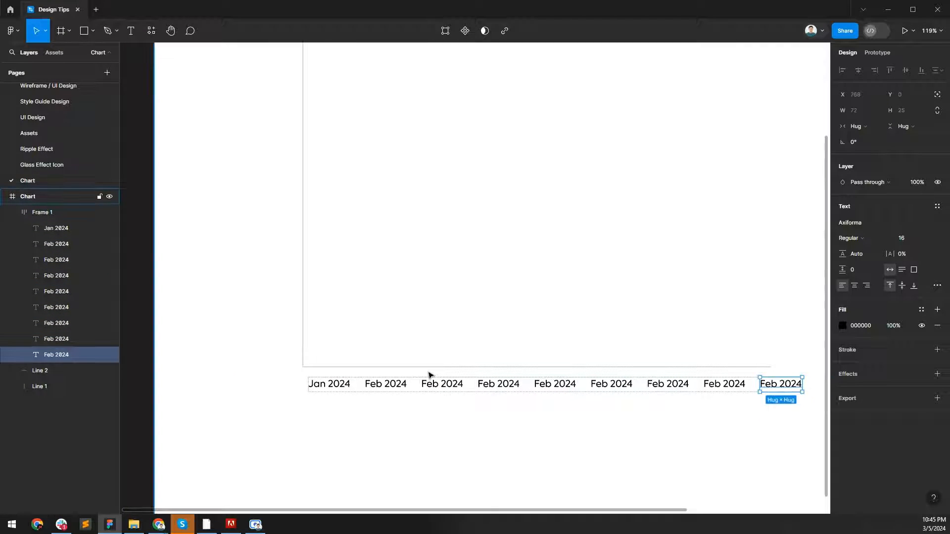
# Change the third, fourth and fifth labels to Mar 2024, Apr 2024 and May 2024.
pyautogui.click(441, 392)
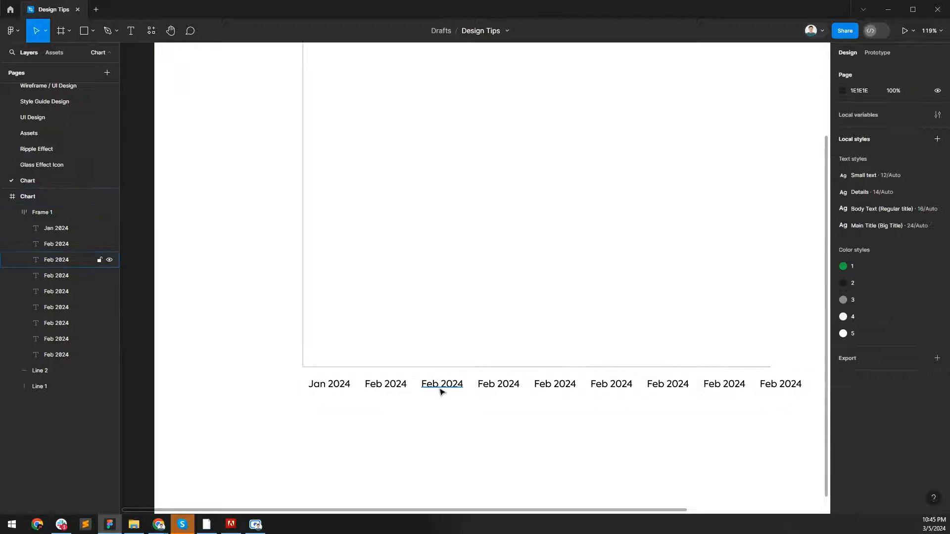
pyautogui.click(432, 387)
pyautogui.write('Mar')
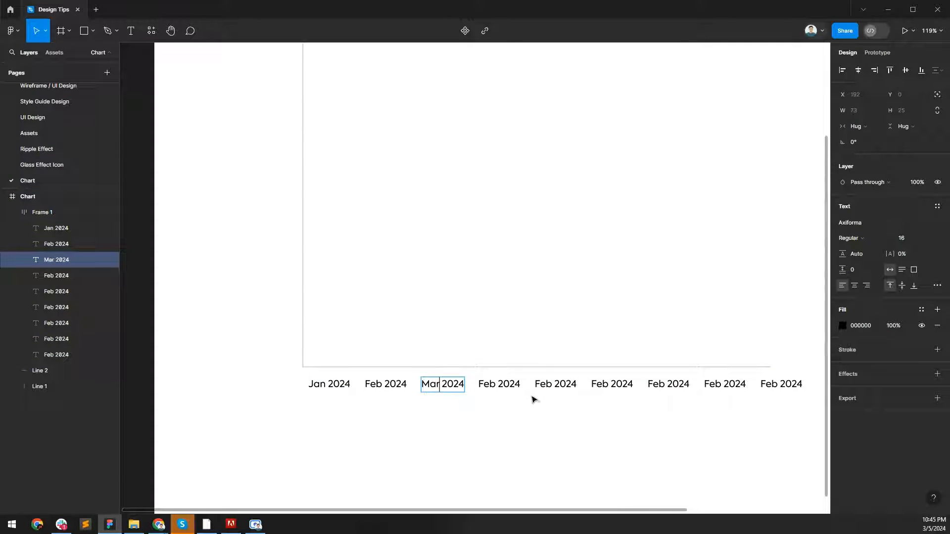
pyautogui.click(495, 388)
pyautogui.doubleClick(487, 384)
pyautogui.write('Apr')
pyautogui.click(546, 388)
pyautogui.doubleClick(543, 385)
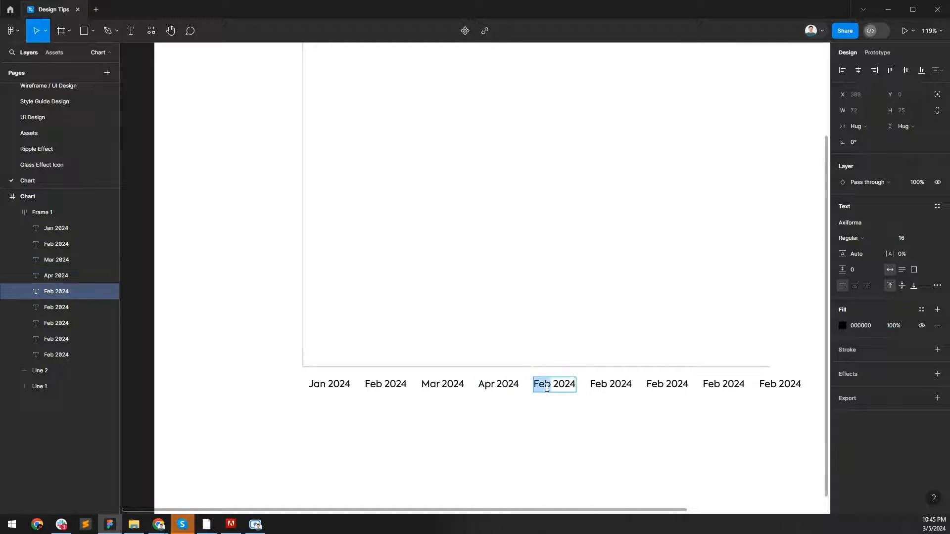
pyautogui.write('Map')
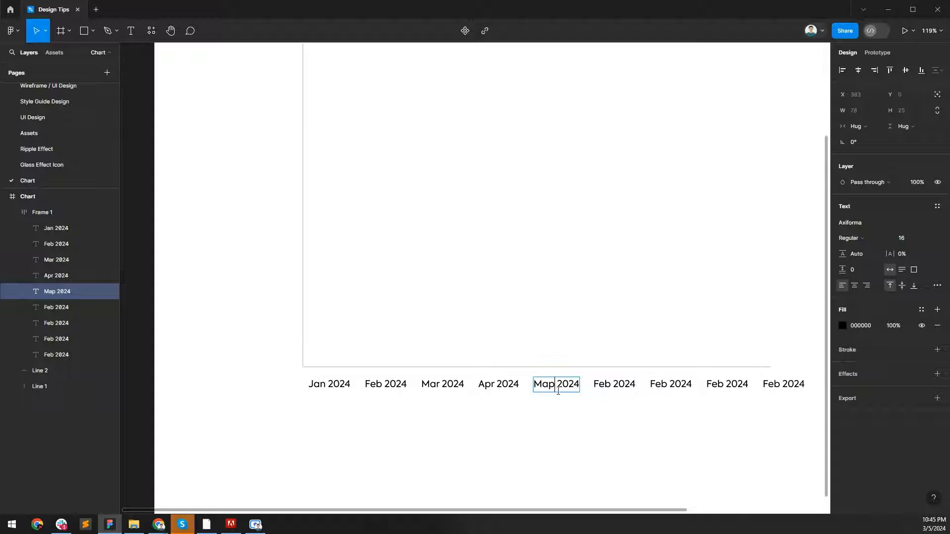
pyautogui.press('BackSpace')
pyautogui.write('y')
# Change the last four labels to Jun 2024, Jul 2024, Aug 2024 and Sep 2024.
pyautogui.click(602, 385)
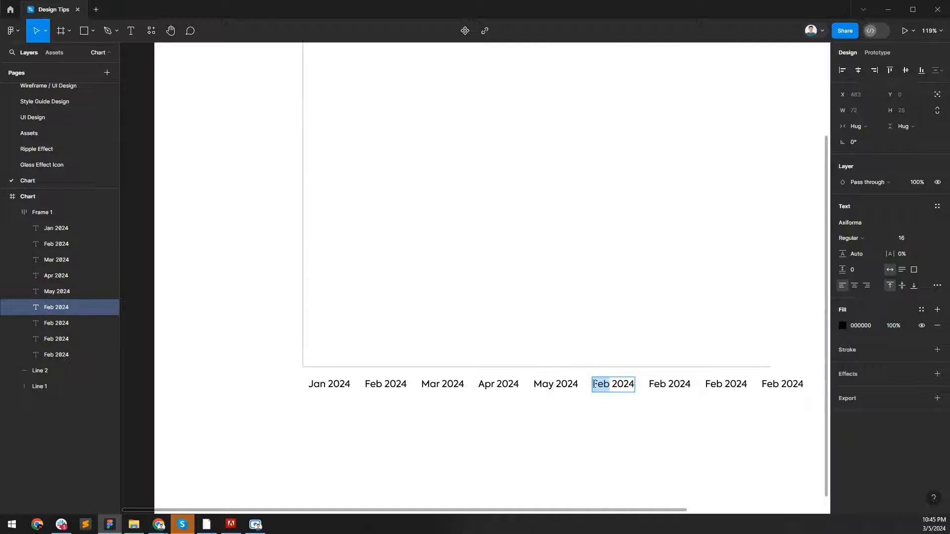
pyautogui.write('Jun')
pyautogui.doubleClick(658, 386)
pyautogui.write('Jul')
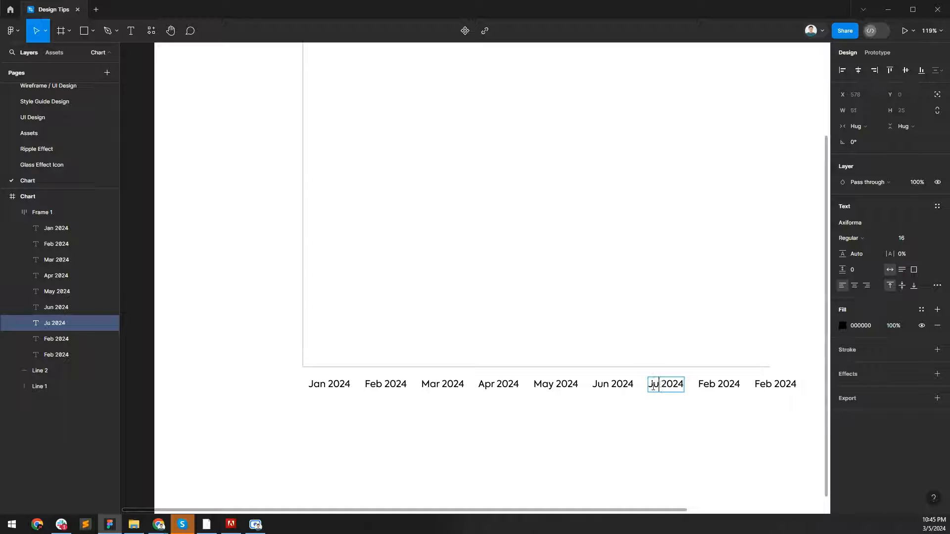
pyautogui.click(713, 384)
pyautogui.write('Aug')
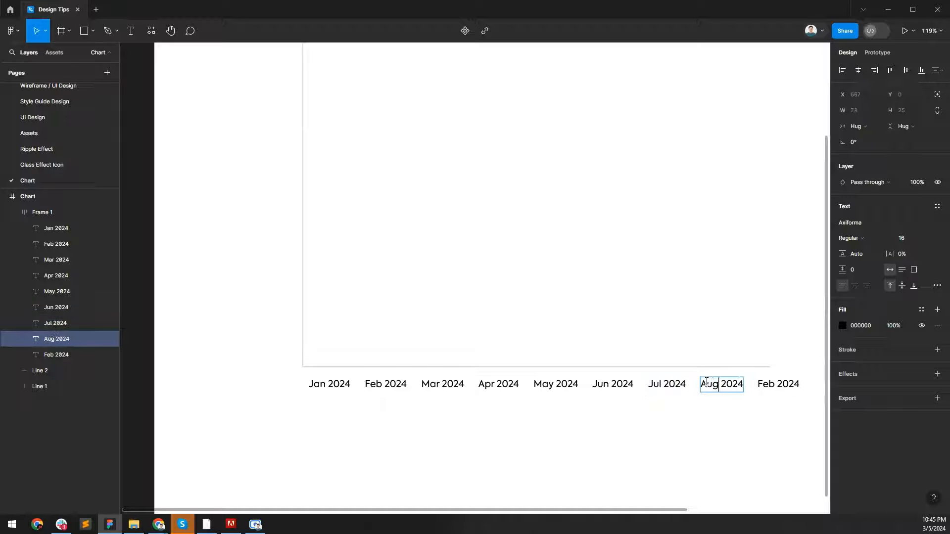
pyautogui.doubleClick(764, 386)
pyautogui.write('Sep')
pyautogui.click(719, 337)
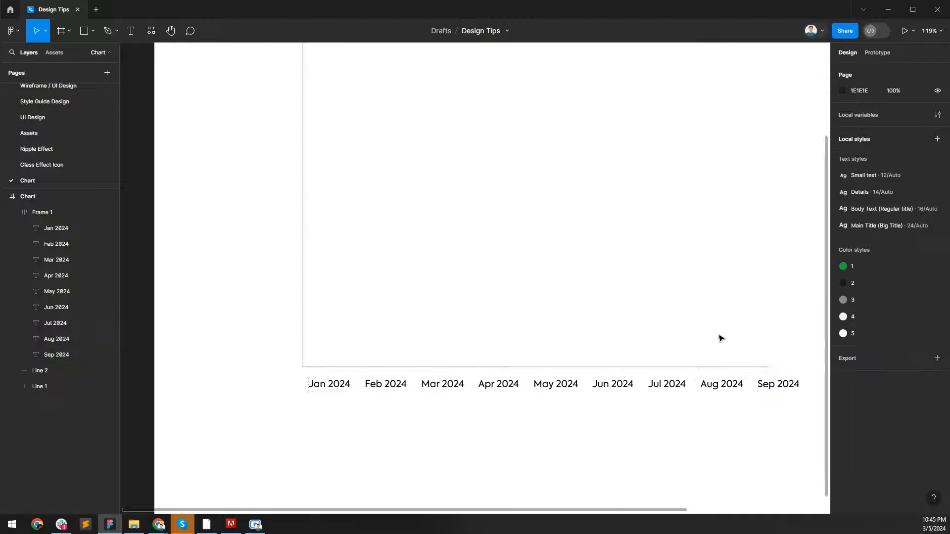
# Lengthen the horizontal axis line to 851 px so it spans all the month labels.
pyautogui.hscroll(3, 635, 377)
pyautogui.click(633, 378)
pyautogui.hotkey('ctrl', 'shift', 'Right')
pyautogui.hotkey('ctrl', 'shift', 'Right')
pyautogui.hotkey('ctrl', 'shift', 'Right')
pyautogui.hotkey('ctrl', 'shift', 'Right')
pyautogui.hotkey('ctrl', 'shift', 'Right')
pyautogui.hotkey('ctrl', 'shift', 'Right')
pyautogui.hotkey('ctrl', 'shift', 'Right')
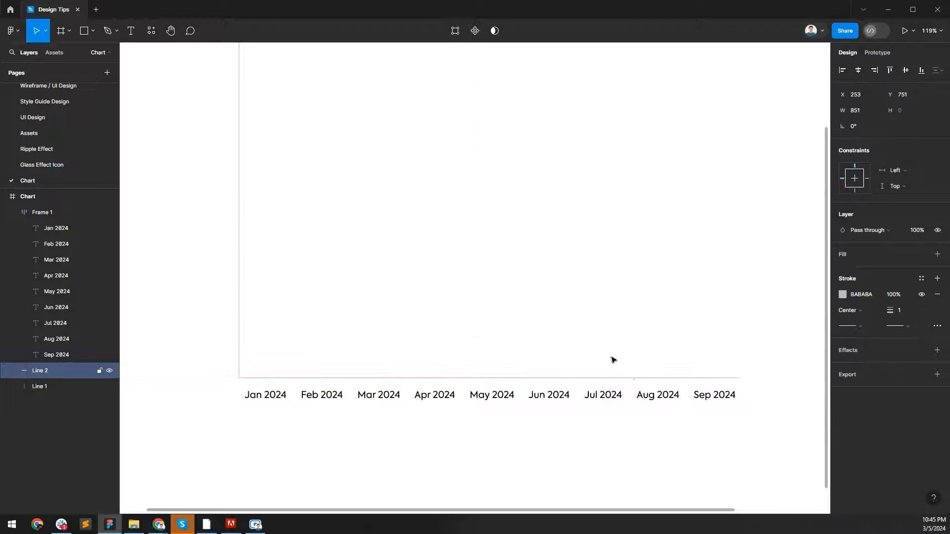
# Duplicate the month label row to the left of the vertical axis and switch the copy to a vertical auto layout.
pyautogui.click(554, 294)
pyautogui.scroll(-3, 553, 294)
pyautogui.moveTo(397, 255); pyautogui.dragTo(465, 310)
pyautogui.scroll(3, 411, 403)
pyautogui.click(439, 438)
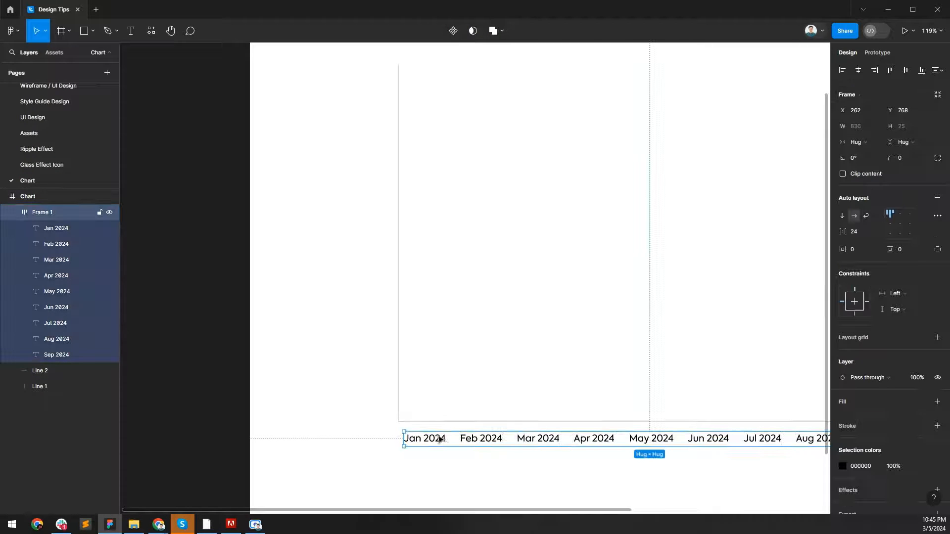
pyautogui.moveTo(440, 441); pyautogui.dragTo(363, 182)
pyautogui.click(842, 217)
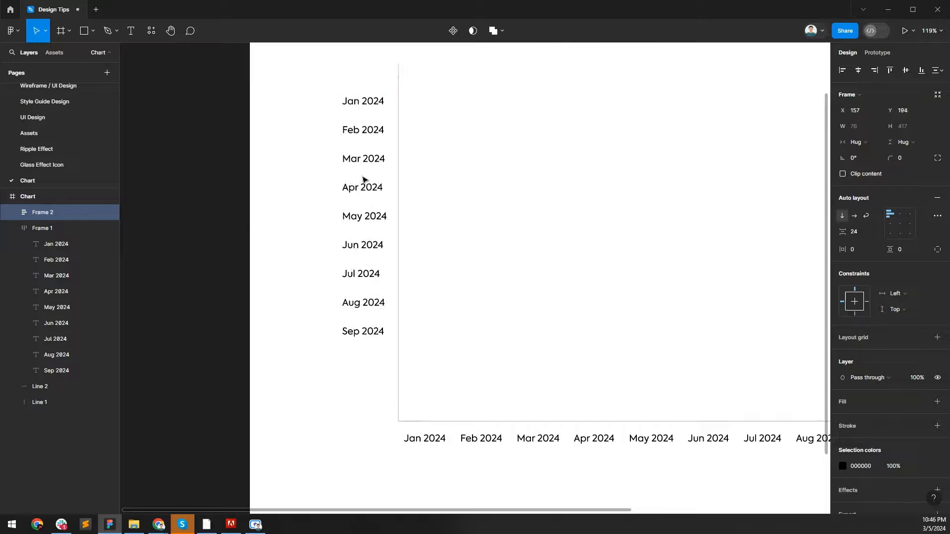
# Set the auto layout spacing of the vertical label column to 40.
pyautogui.click(862, 230)
pyautogui.write('40')
pyautogui.press('Return')
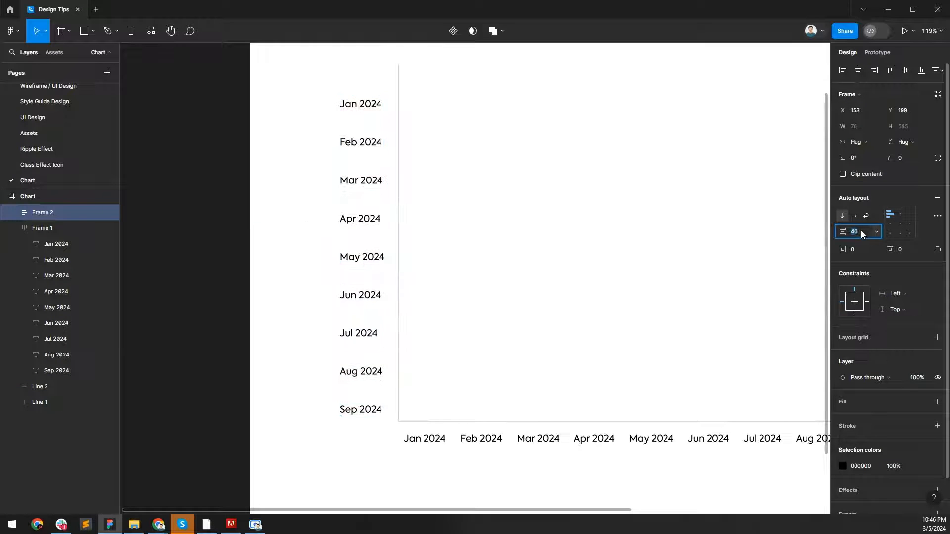
# Right-align the text of all nine labels in the vertical column and move the column up to Y 191.
pyautogui.click(13, 213)
pyautogui.click(56, 228)
pyautogui.keyDown('shift'); pyautogui.click(56, 355); pyautogui.keyUp('shift')
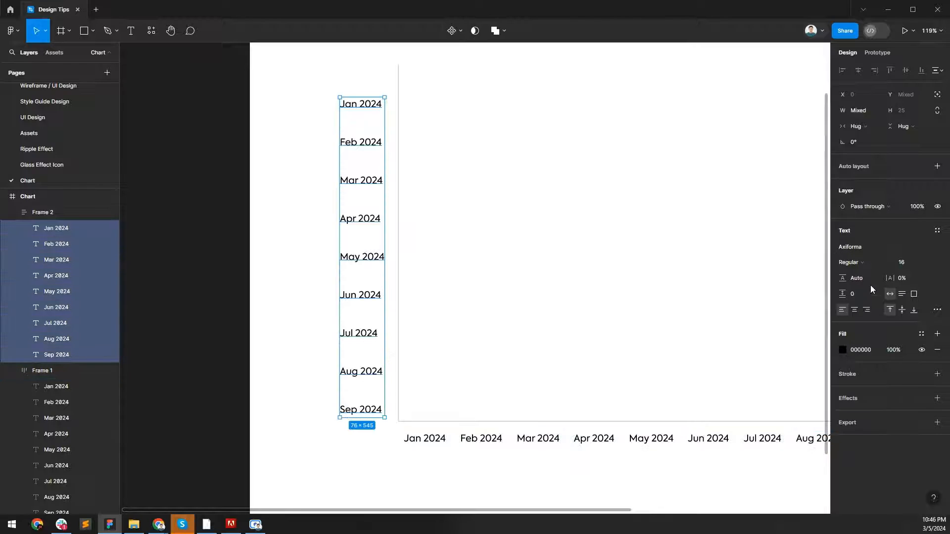
pyautogui.click(63, 215)
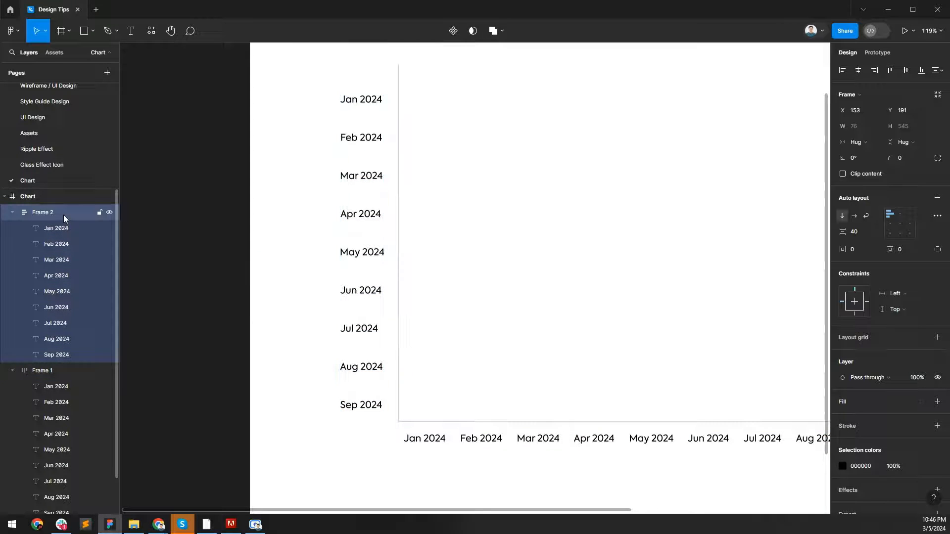
pyautogui.click(257, 284)
pyautogui.doubleClick(357, 406)
pyautogui.doubleClick(358, 406)
pyautogui.write('0')
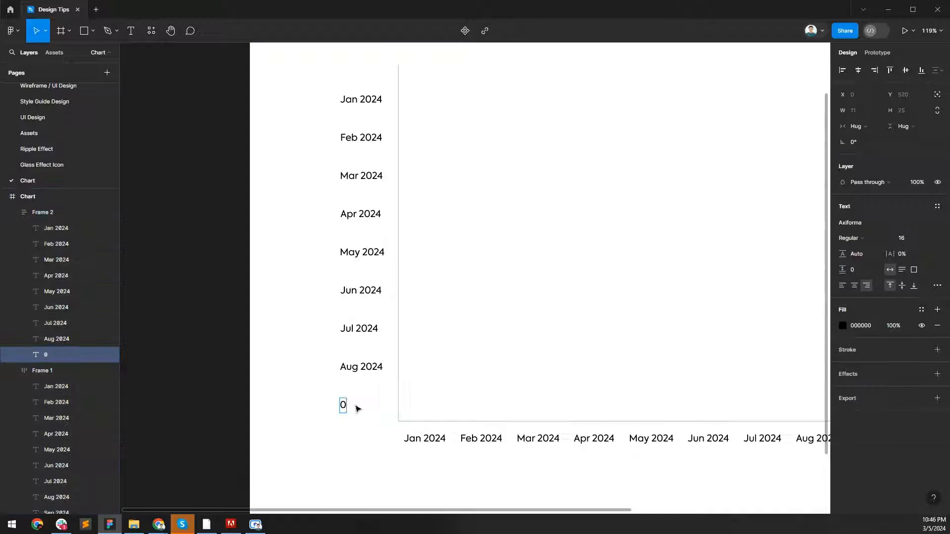
pyautogui.hotkey('ctrl', 'z')
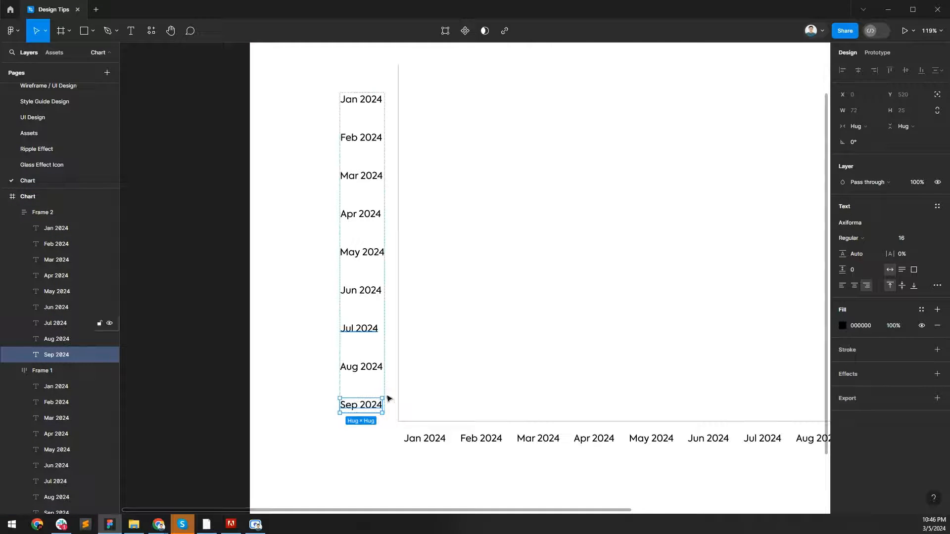
# Ungroup the vertical label column and change its lowest label to 00.
pyautogui.click(50, 214)
pyautogui.hotkey('ctrl', 'shift', 'g')
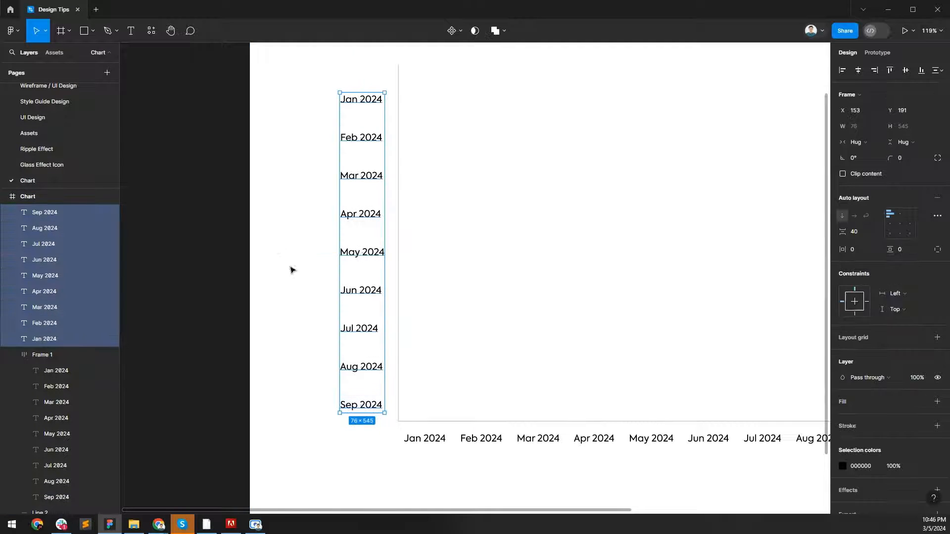
pyautogui.doubleClick(361, 406)
pyautogui.write('00')
# Change the Aug 2024 and Jul 2024 labels beside the vertical axis to 20 and 40.
pyautogui.click(366, 368)
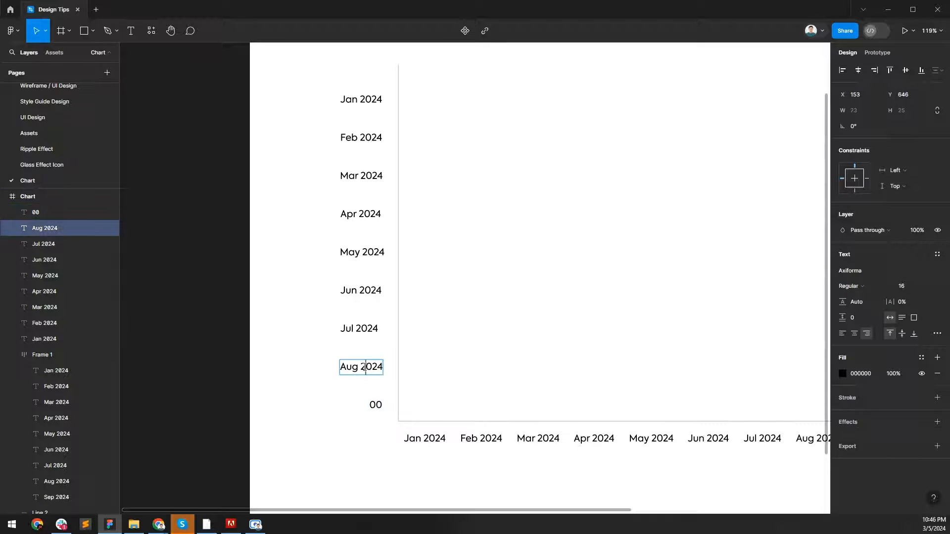
pyautogui.doubleClick(365, 367)
pyautogui.write('20')
pyautogui.click(361, 329)
pyautogui.doubleClick(361, 329)
pyautogui.write('40')
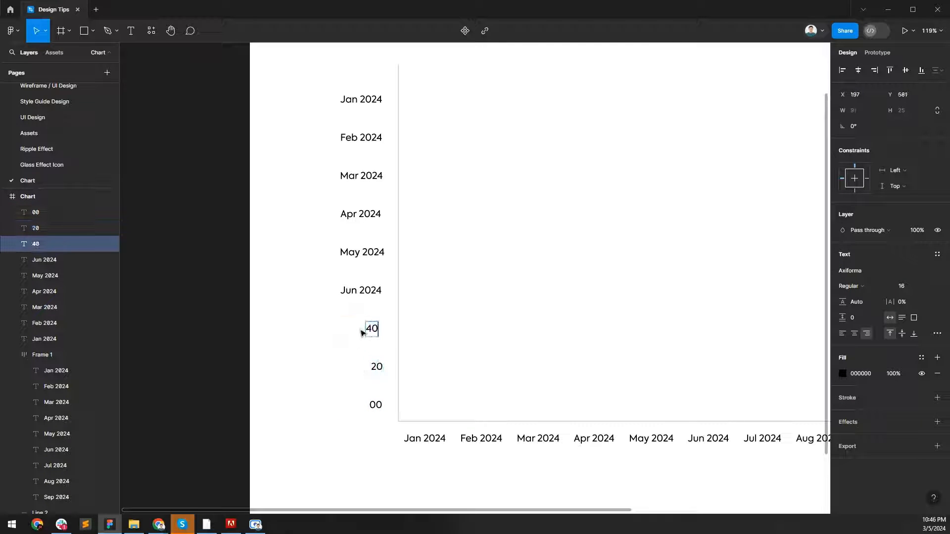
# Change the Jun, May and Apr 2024 labels beside the vertical axis to 60, 80 and 100.
pyautogui.click(360, 295)
pyautogui.doubleClick(360, 295)
pyautogui.write('60')
pyautogui.doubleClick(364, 252)
pyautogui.write('80')
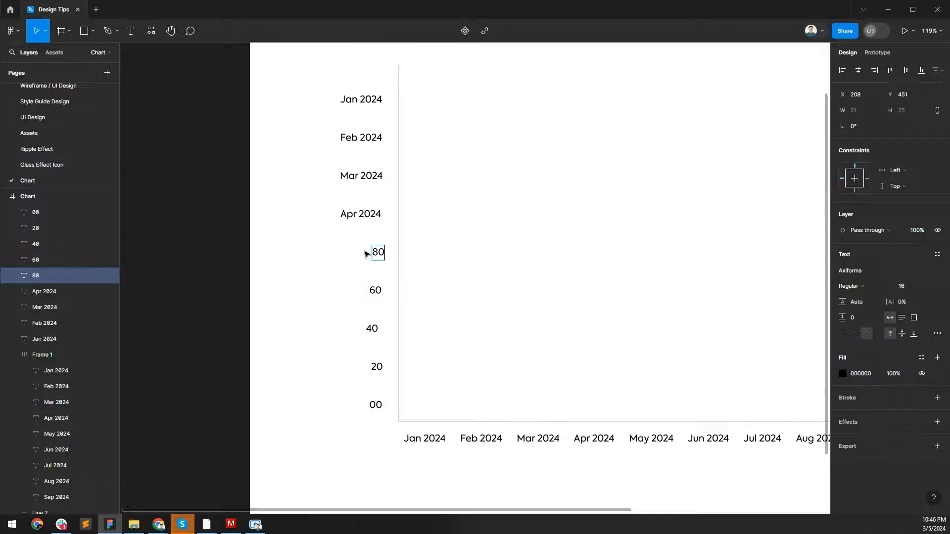
pyautogui.doubleClick(364, 214)
pyautogui.write('100')
# Change the Mar, Feb and Jan 2024 labels beside the vertical axis to 120, 140 and 160.
pyautogui.doubleClick(361, 176)
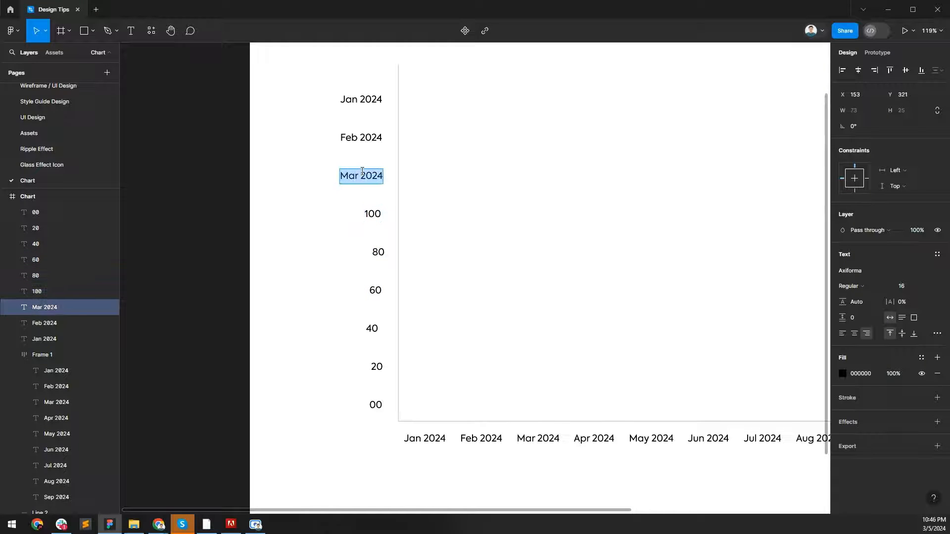
pyautogui.write('120')
pyautogui.doubleClick(360, 138)
pyautogui.write('2')
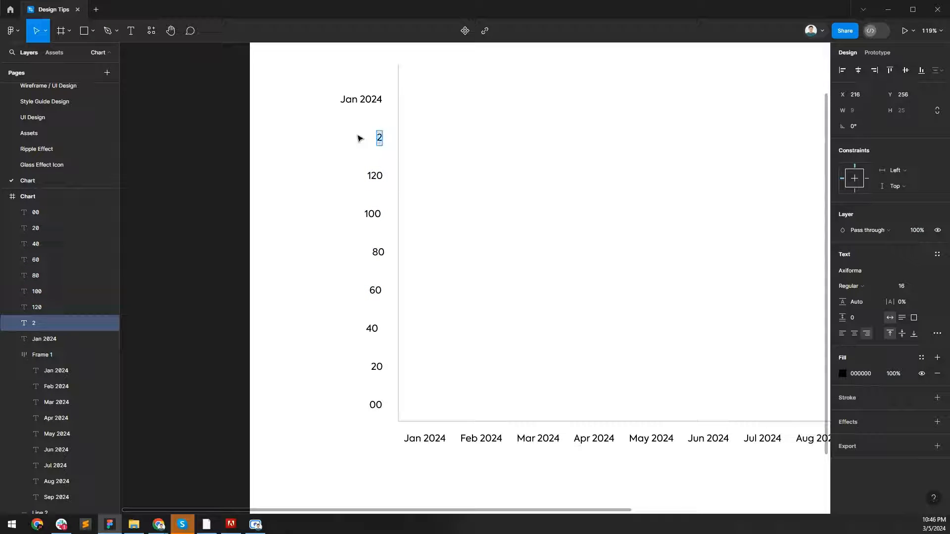
pyautogui.doubleClick(361, 102)
pyautogui.write('160')
pyautogui.click(473, 120)
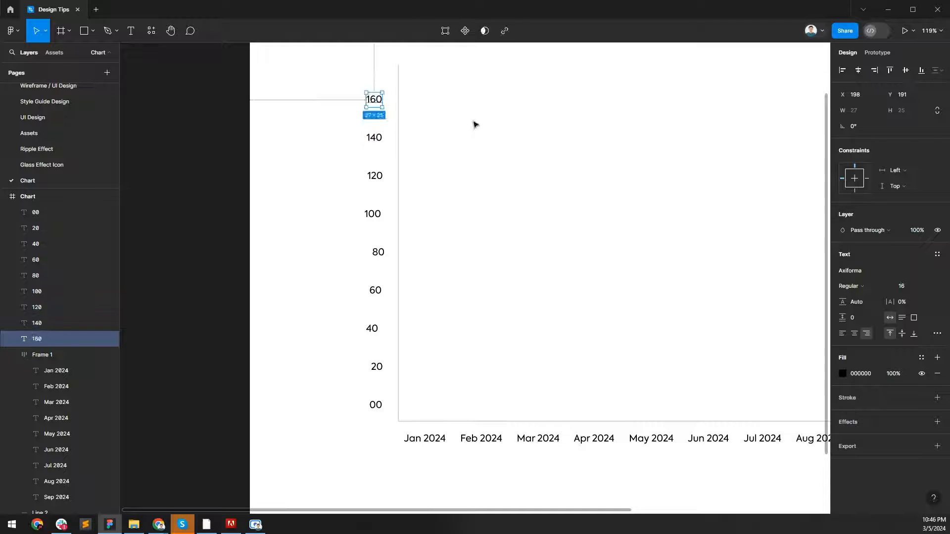
pyautogui.click(485, 128)
pyautogui.scroll(-1, 504, 140)
pyautogui.moveTo(503, 140); pyautogui.dragTo(344, 176)
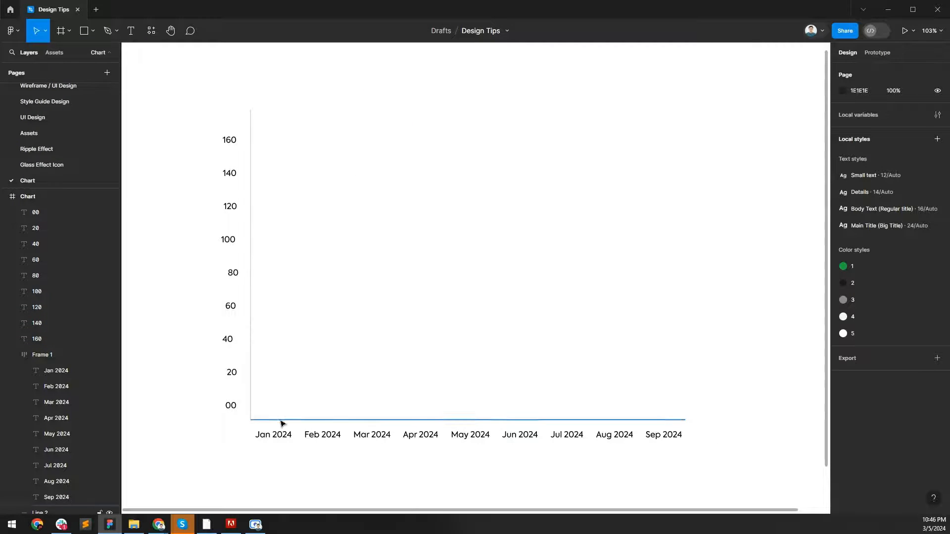
pyautogui.moveTo(280, 420); pyautogui.dragTo(281, 418)
pyautogui.hotkey('shift', 'Up')
pyautogui.hotkey('shift', 'Up')
pyautogui.hotkey('shift', 'Up')
pyautogui.press('Down')
pyautogui.press('Up')
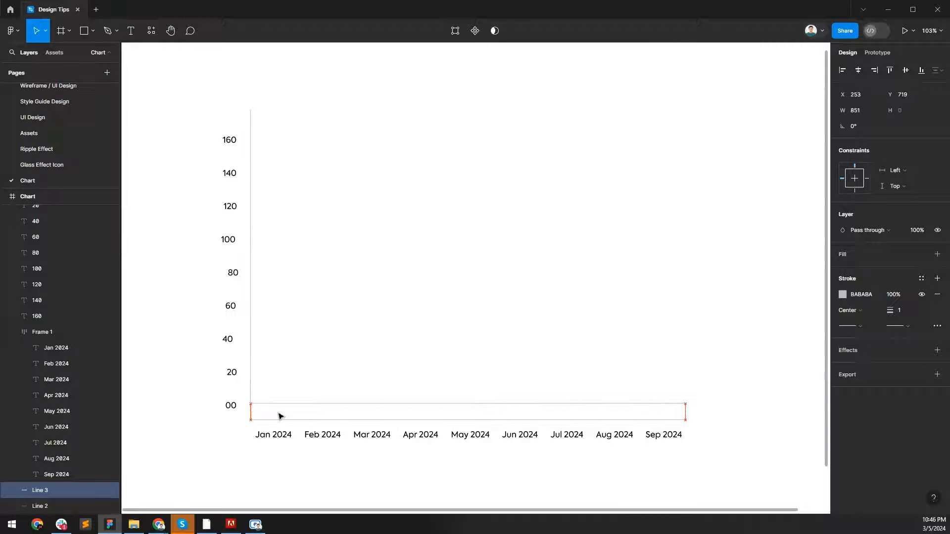
pyautogui.press('Down')
pyautogui.press('Delete')
# Align the nine vertical axis labels to their right edges and move them down until 00 is level with the horizontal axis line.
pyautogui.moveTo(188, 110); pyautogui.dragTo(239, 433)
pyautogui.click(875, 70)
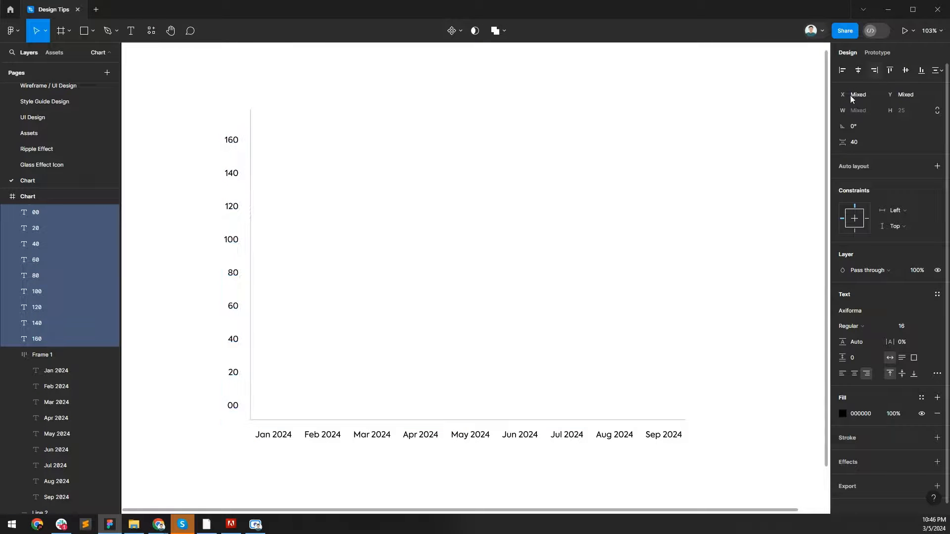
pyautogui.hotkey('shift', 'Down')
pyautogui.hotkey('shift', 'Down')
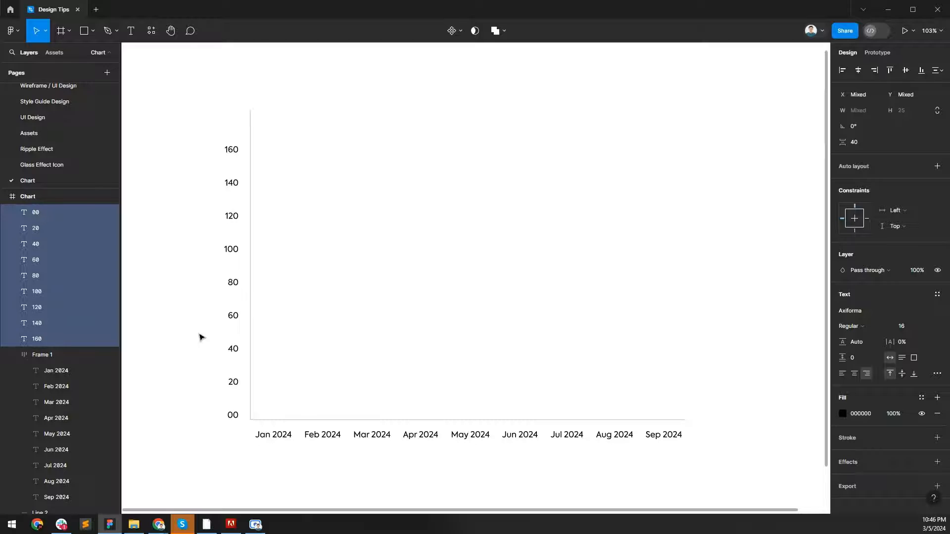
pyautogui.hotkey('shift', 'Down')
pyautogui.click(257, 170)
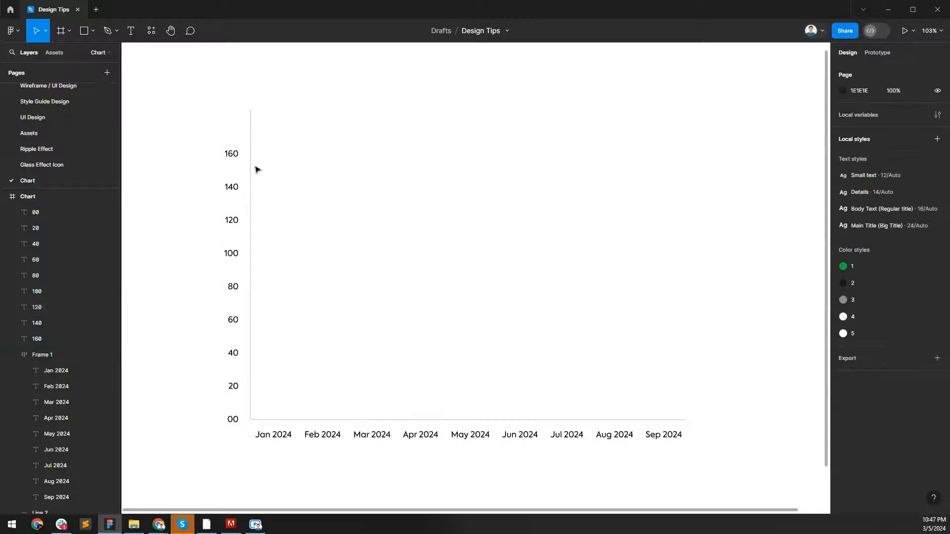
# Duplicate the horizontal axis line and move the copy up to Y 686, level with the 20 label.
pyautogui.click(284, 418)
pyautogui.hotkey('ctrl', 'd')
pyautogui.hotkey('shift', 'Up')
pyautogui.hotkey('shift', 'Up')
pyautogui.hotkey('shift', 'Up')
pyautogui.hotkey('shift', 'Up')
pyautogui.hotkey('shift', 'Up')
pyautogui.hotkey('shift', 'Up')
pyautogui.hotkey('shift', 'Up')
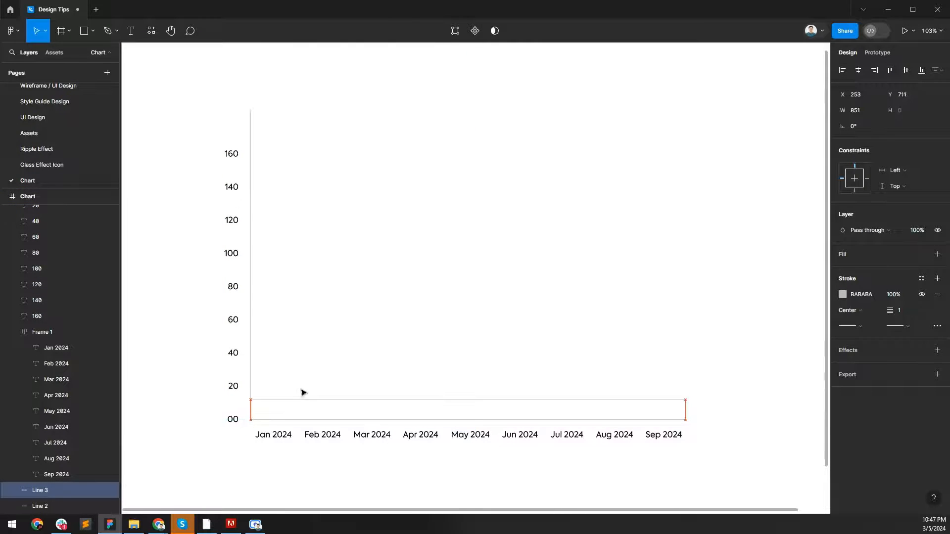
pyautogui.hotkey('shift', 'Down')
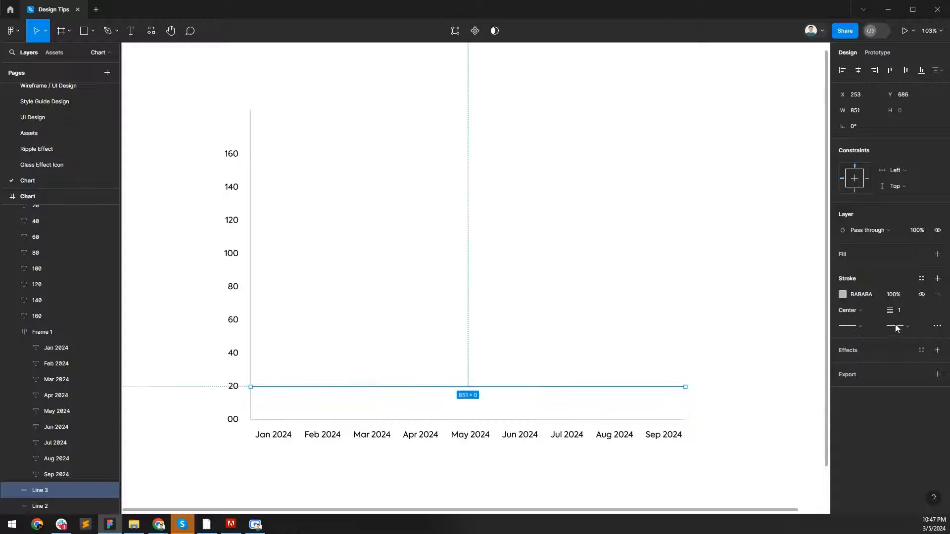
# Change the stroke style of the line at the 20 label to Dash with a dash length of 2.
pyautogui.click(938, 330)
pyautogui.click(809, 350)
pyautogui.click(806, 362)
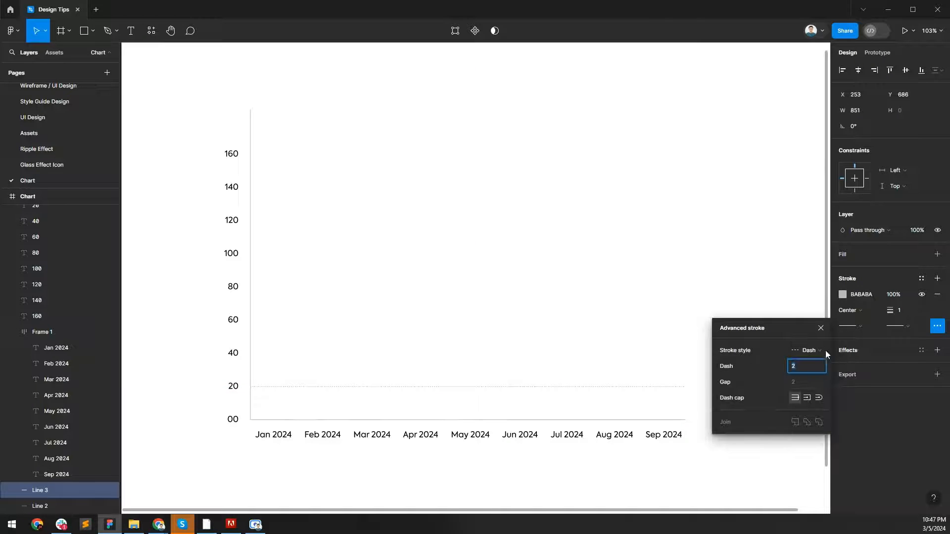
pyautogui.click(293, 404)
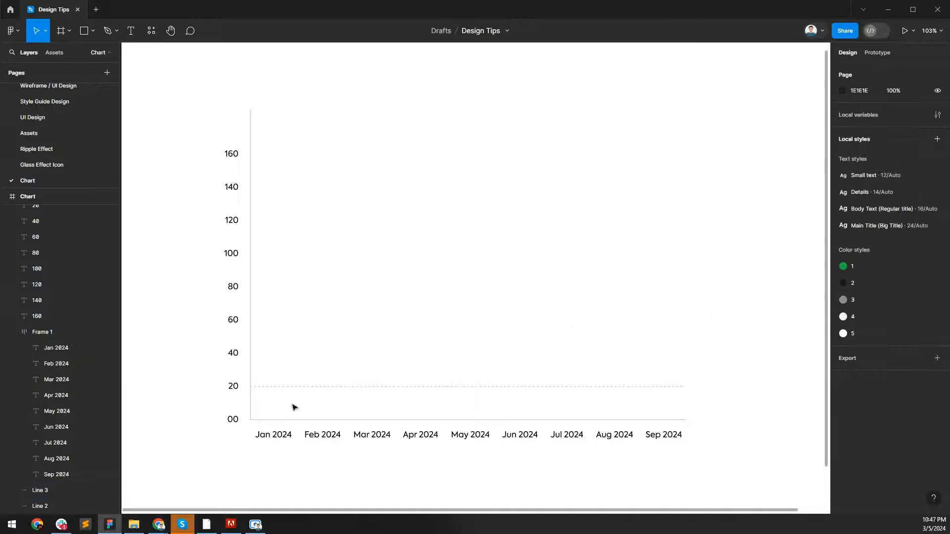
# Duplicate the dashed line 64 px higher and repeat the copy until there is a gridline for every label up to 160.
pyautogui.click(298, 387)
pyautogui.hotkey('ctrl', 'd')
pyautogui.hotkey('shift', 'Up')
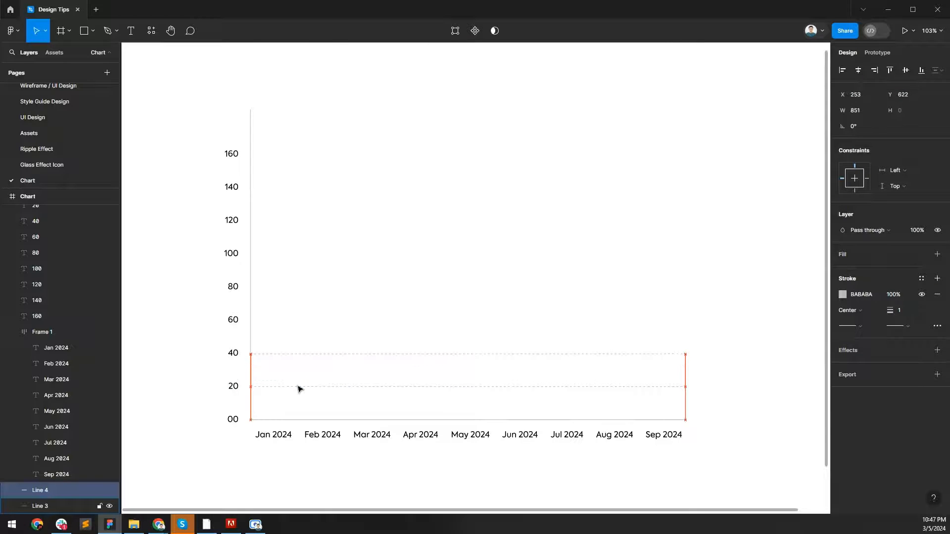
pyautogui.hotkey('ctrl', 'd')
pyautogui.hotkey('ctrl', 'd')
pyautogui.hotkey('ctrl', 'd')
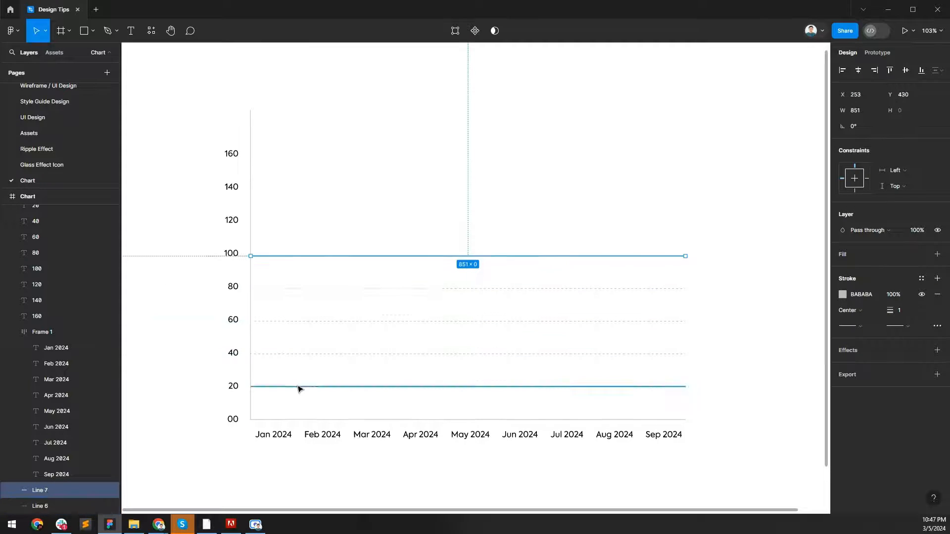
pyautogui.hotkey('ctrl', 'd')
pyautogui.hotkey('ctrl', 'd')
pyautogui.hotkey('ctrl', 'd')
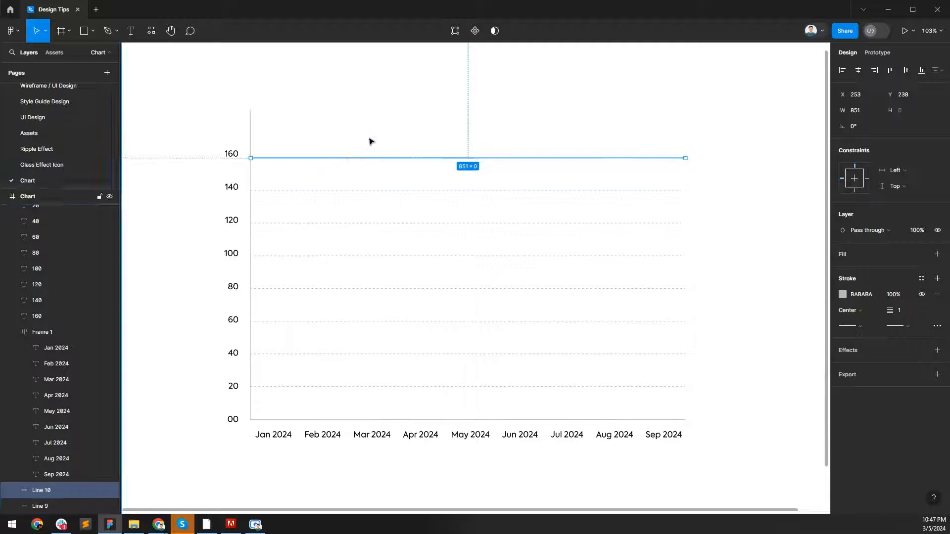
# Put the eight dashed gridlines in an auto layout with spacing 66 and move it up to Y 230 to match the labels.
pyautogui.moveTo(371, 143); pyautogui.dragTo(341, 399)
pyautogui.hotkey('shift', 'a')
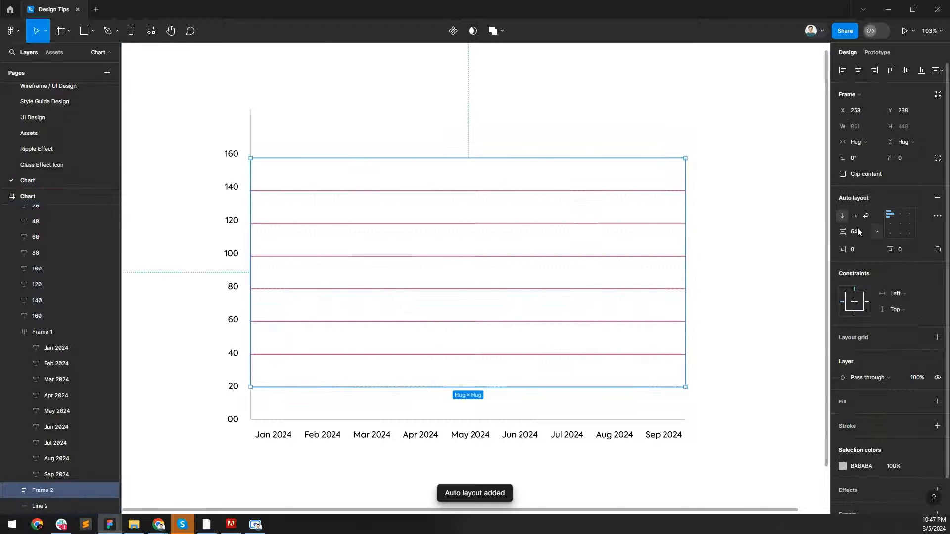
pyautogui.click(854, 231)
pyautogui.press('Up')
pyautogui.press('Up')
pyautogui.press('Return')
pyautogui.press('Up')
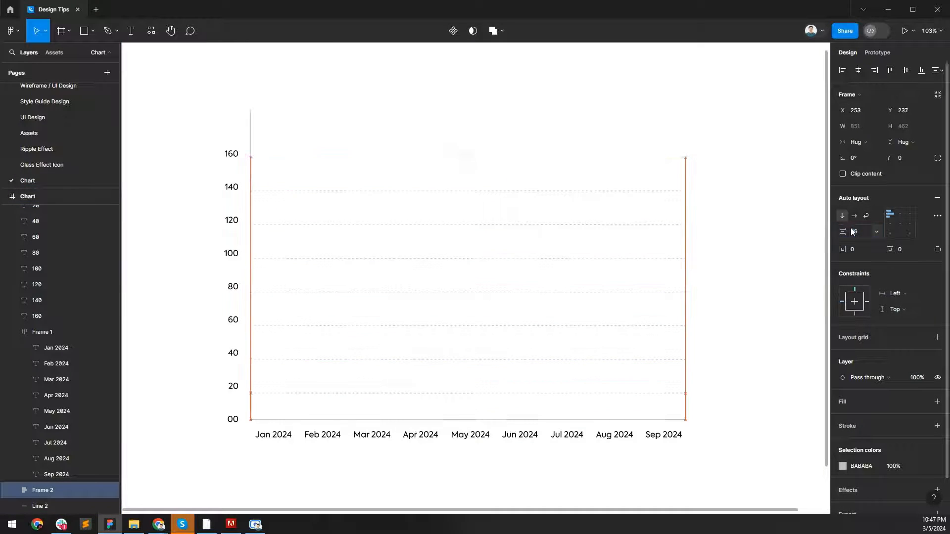
pyautogui.press('Return')
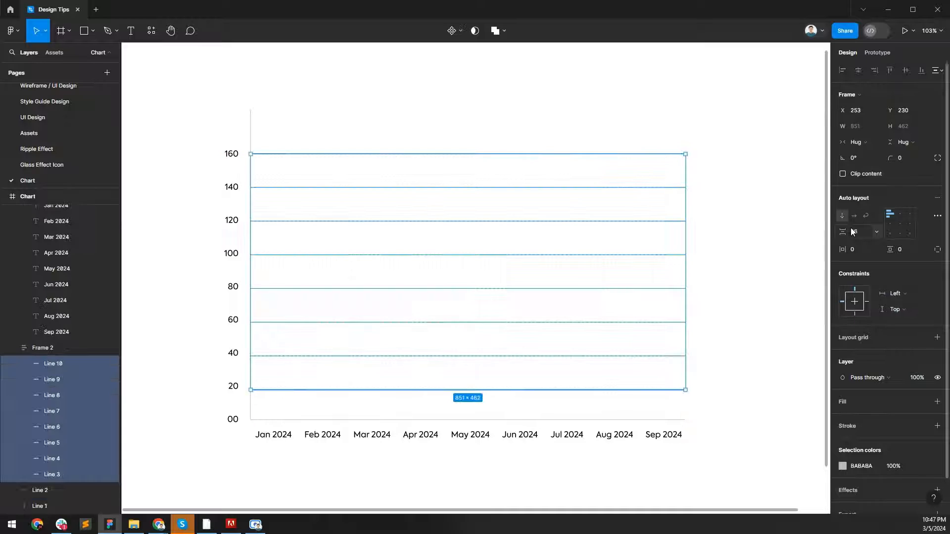
# Ungroup the gridlines' auto layout frame back into separate lines.
pyautogui.click(588, 80)
pyautogui.click(521, 192)
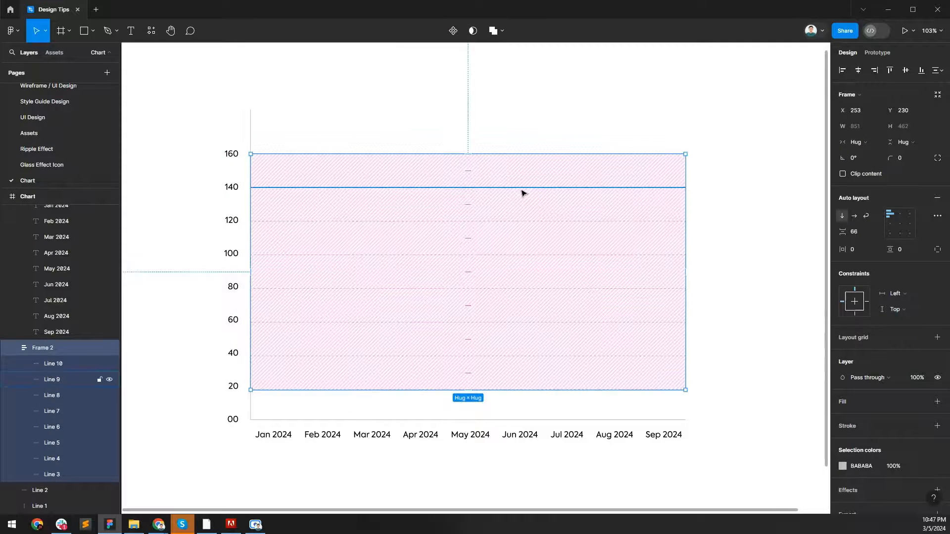
pyautogui.hotkey('ctrl', 'shift', 'g')
pyautogui.click(451, 110)
# Run the Chartline plugin on the Chart frame and move its window higher on the canvas.
pyautogui.moveTo(474, 104)
pyautogui.mouseDown()
pyautogui.moveTo(465, 111)
pyautogui.moveTo(483, 113)
pyautogui.mouseUp()
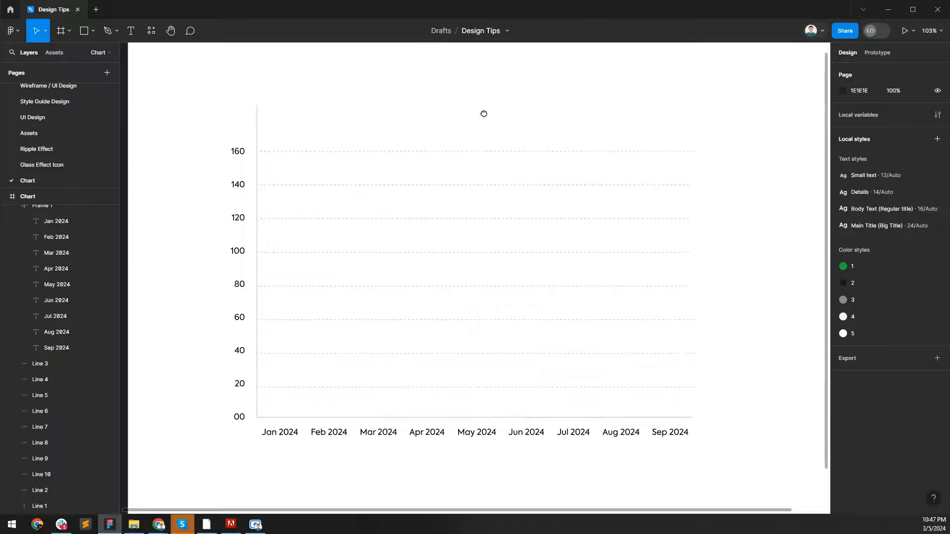
pyautogui.rightClick(466, 244)
pyautogui.moveTo(516, 435)
pyautogui.moveTo(569, 423)
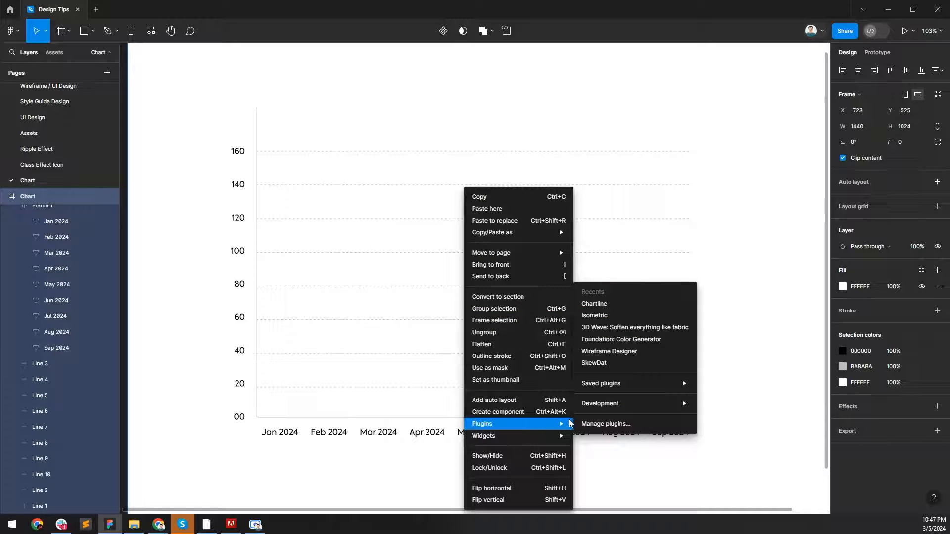
pyautogui.click(605, 304)
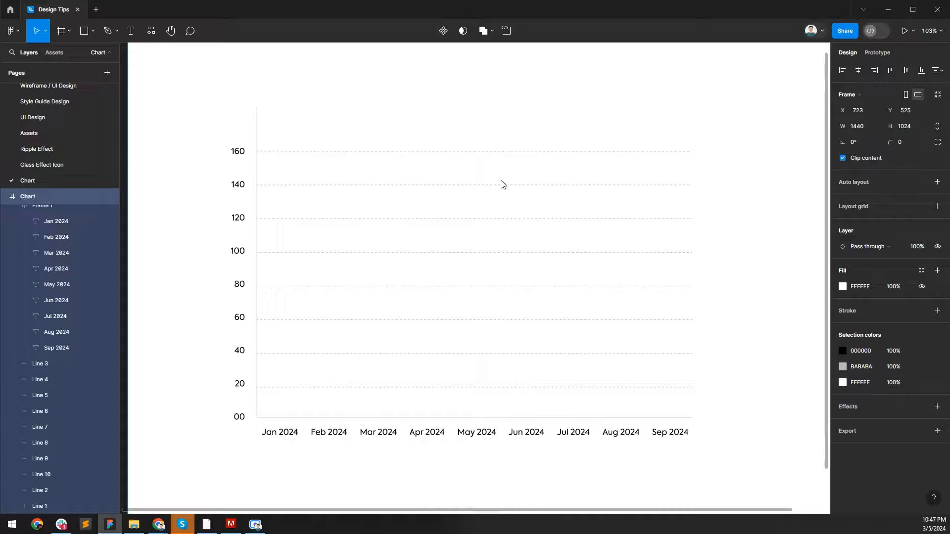
pyautogui.moveTo(495, 236); pyautogui.dragTo(511, 154)
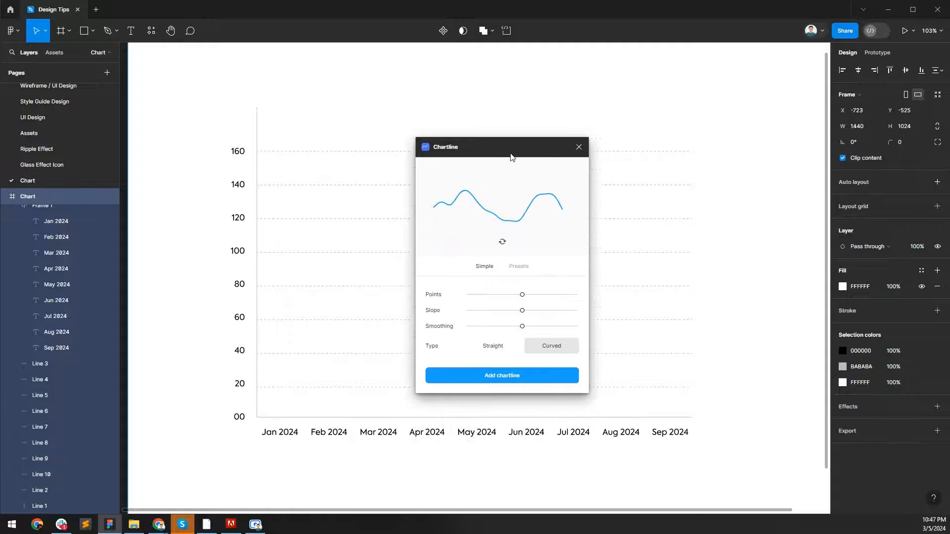
# Increase the Points, Slope and Smoothing of the curved chart line, add it to the frame and close the plugin.
pyautogui.moveTo(523, 294); pyautogui.dragTo(518, 331)
pyautogui.moveTo(527, 295); pyautogui.dragTo(539, 315)
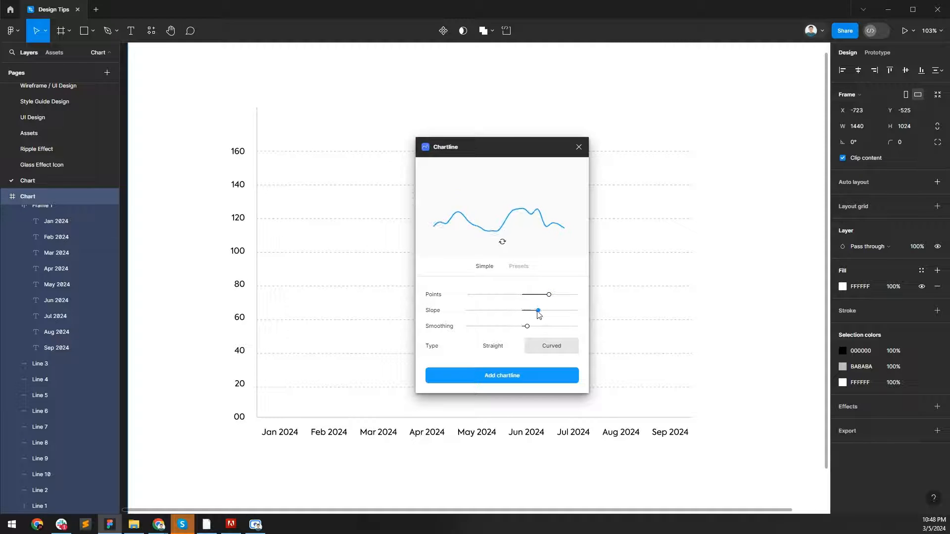
pyautogui.click(530, 373)
pyautogui.click(579, 149)
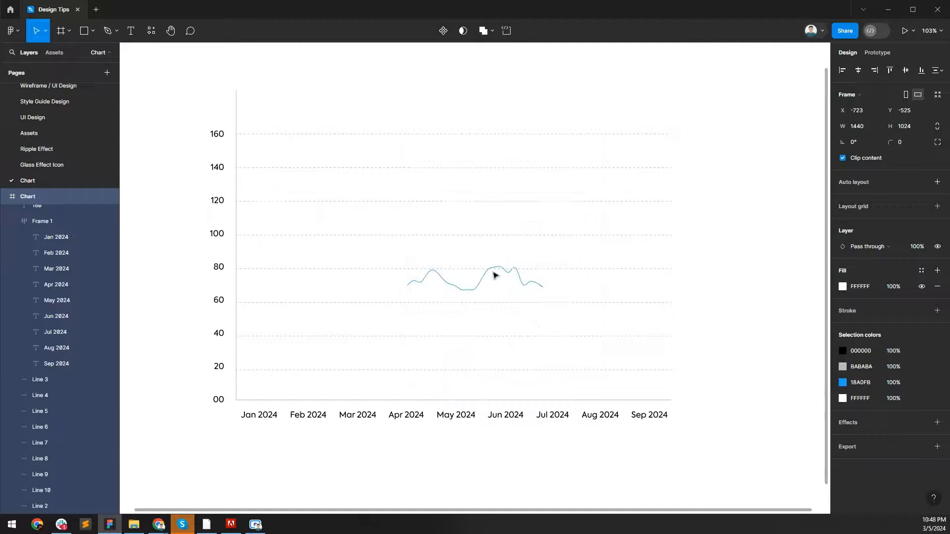
# Enlarge the curved chart line to 848 × 148 so it spans all the months and shift it toward the value axis.
pyautogui.click(464, 292)
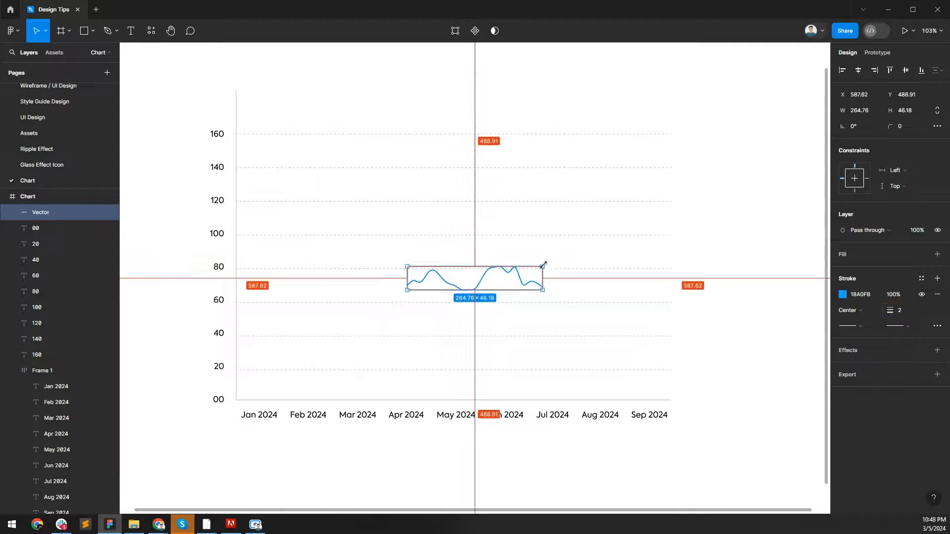
pyautogui.moveTo(543, 266)
pyautogui.mouseDown()
pyautogui.moveTo(613, 219)
pyautogui.moveTo(606, 244)
pyautogui.moveTo(615, 244)
pyautogui.moveTo(606, 244)
pyautogui.mouseUp()
pyautogui.hotkey('shift', 'Left')
pyautogui.hotkey('shift', 'Left')
pyautogui.hotkey('shift', 'Left')
pyautogui.hotkey('shift', 'Left')
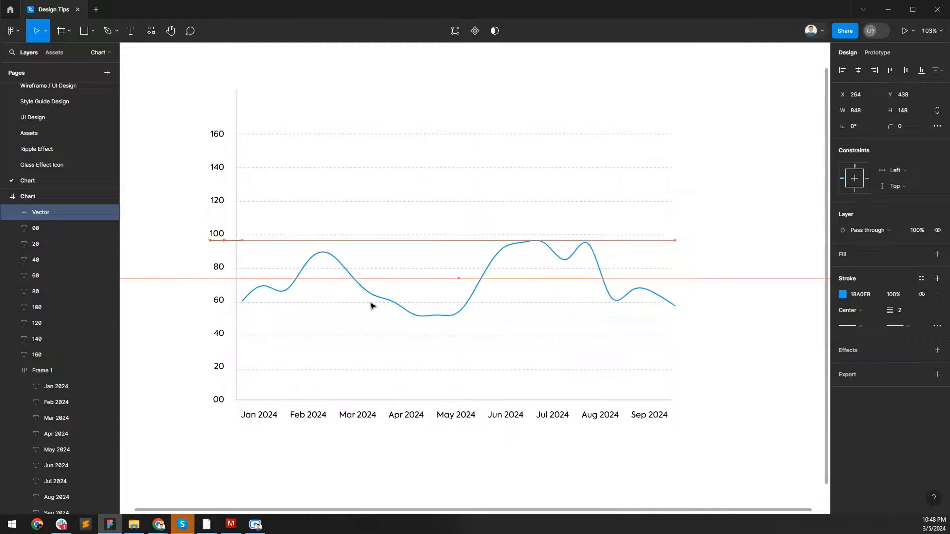
# Nudge the chart line to X 254, Y 462 so it starts exactly on the value axis.
pyautogui.hotkey('shift', 'Down')
pyautogui.hotkey('shift', 'Down')
pyautogui.press('Down')
pyautogui.press('Down')
pyautogui.press('Down')
pyautogui.press('Down')
pyautogui.press('Left')
pyautogui.press('Left')
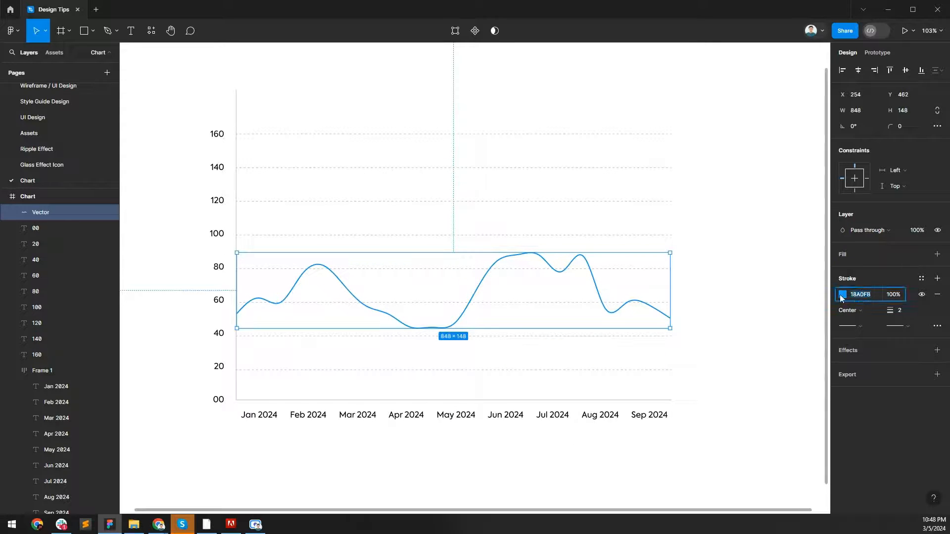
# Set the chart line's stroke weight to 3 and deselect it.
pyautogui.click(643, 309)
pyautogui.click(640, 303)
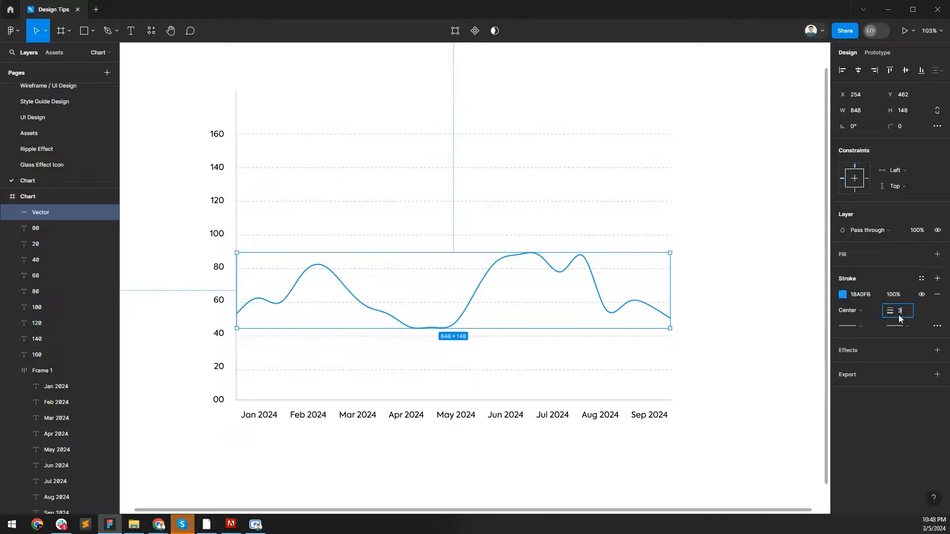
pyautogui.press('Return')
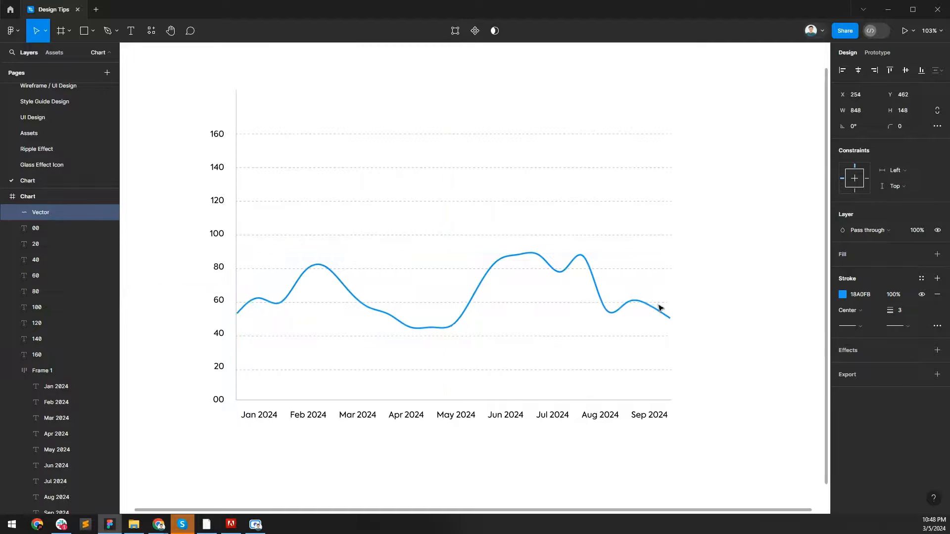
pyautogui.click(712, 320)
# Duplicate the curved chart line in place.
pyautogui.scroll(2, 660, 271)
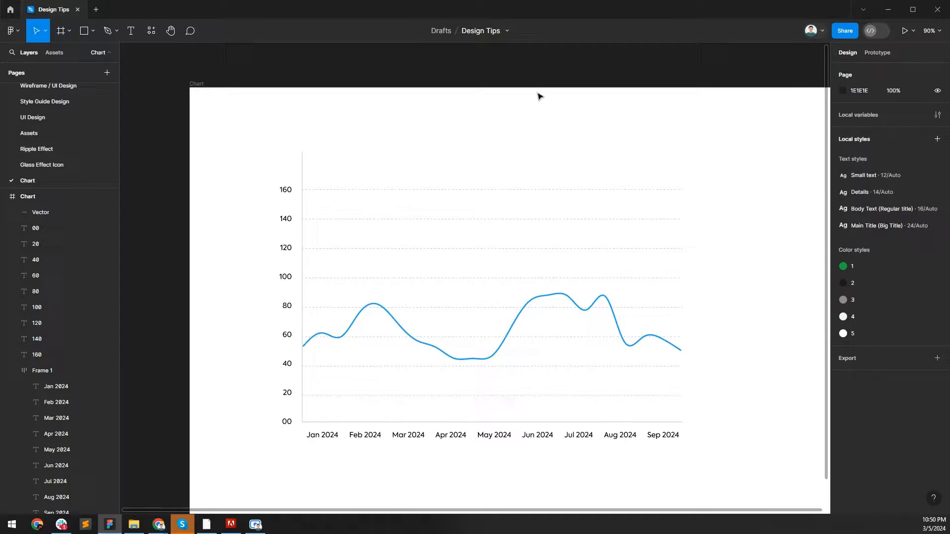
pyautogui.scroll(-2, 355, 274)
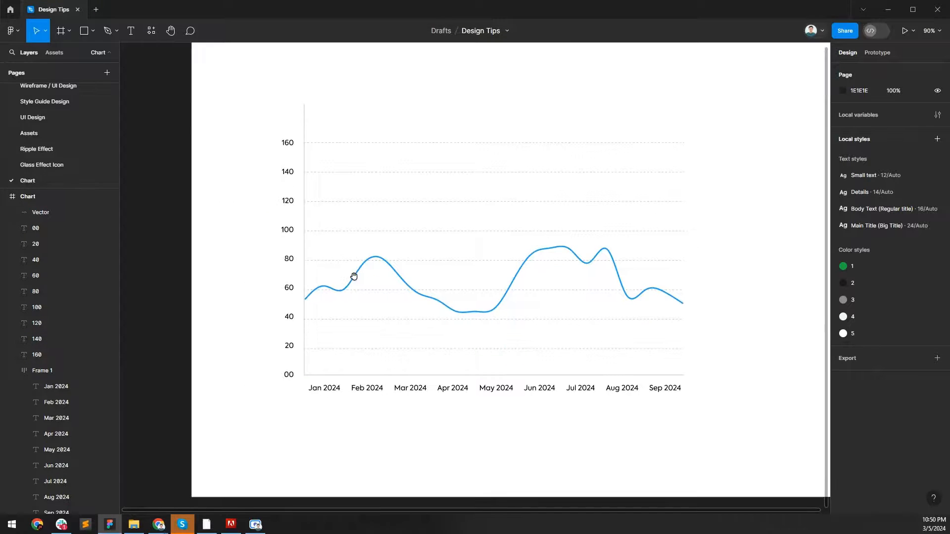
pyautogui.click(363, 271)
pyautogui.hotkey('ctrl', 'd')
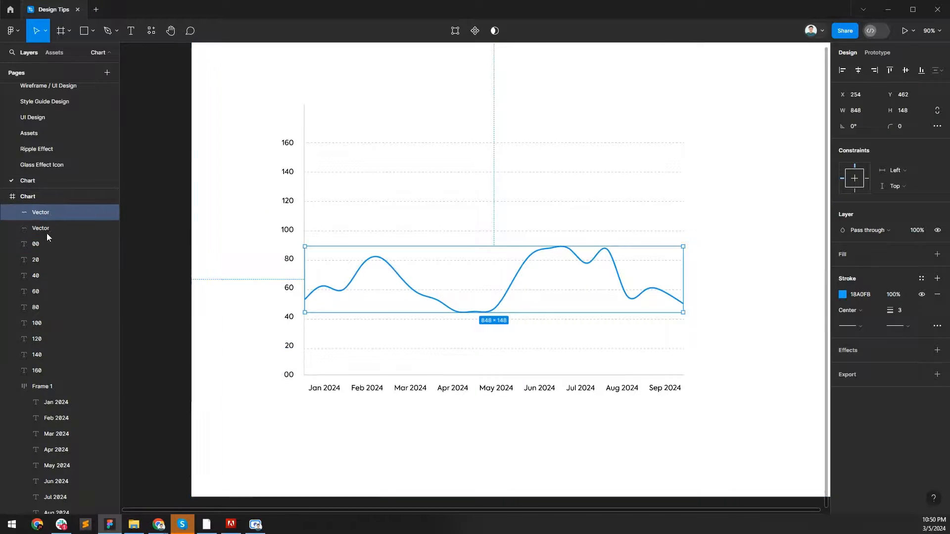
# Close the lower line copy into an area shape with the Pen tool, following the month axis from the Sep end back to the value axis.
pyautogui.press('Return')
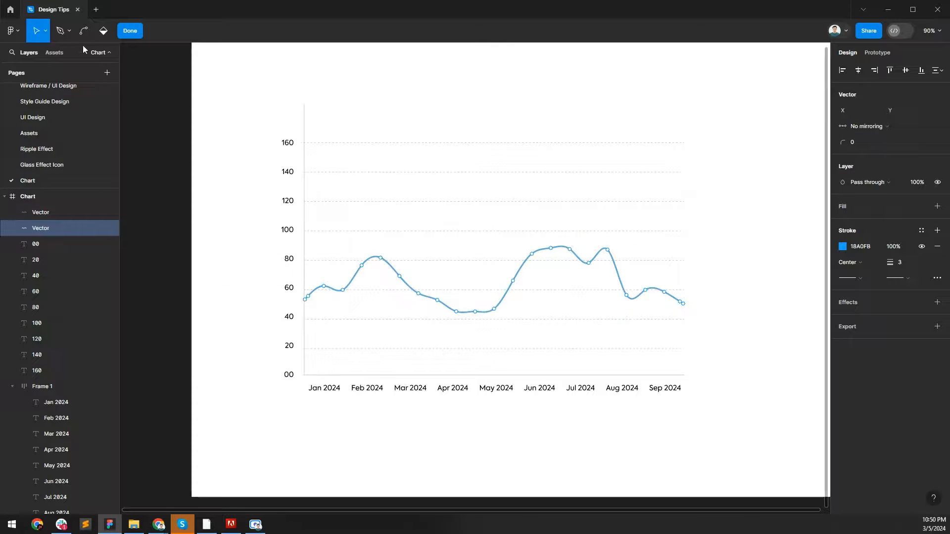
pyautogui.click(58, 30)
pyautogui.scroll(5, 683, 309)
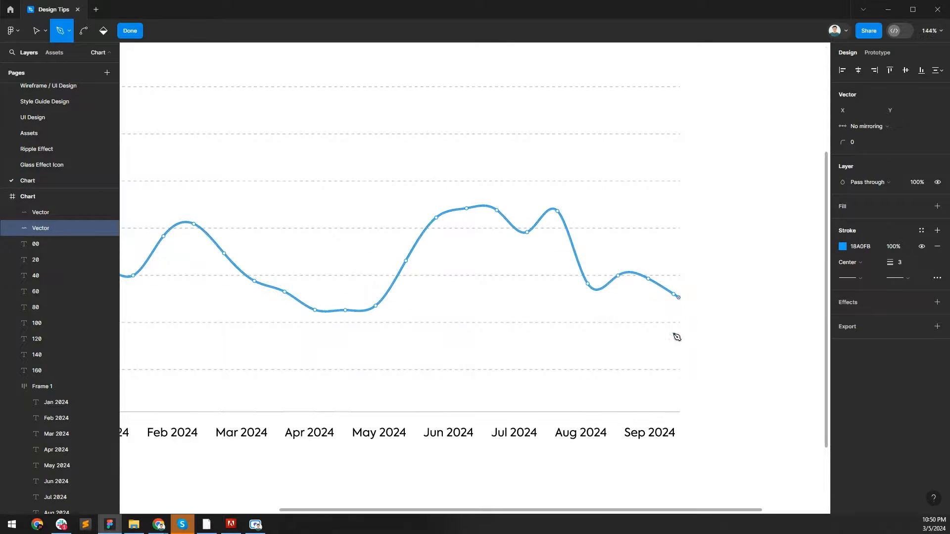
pyautogui.click(679, 412)
pyautogui.hscroll(-5, 507, 390)
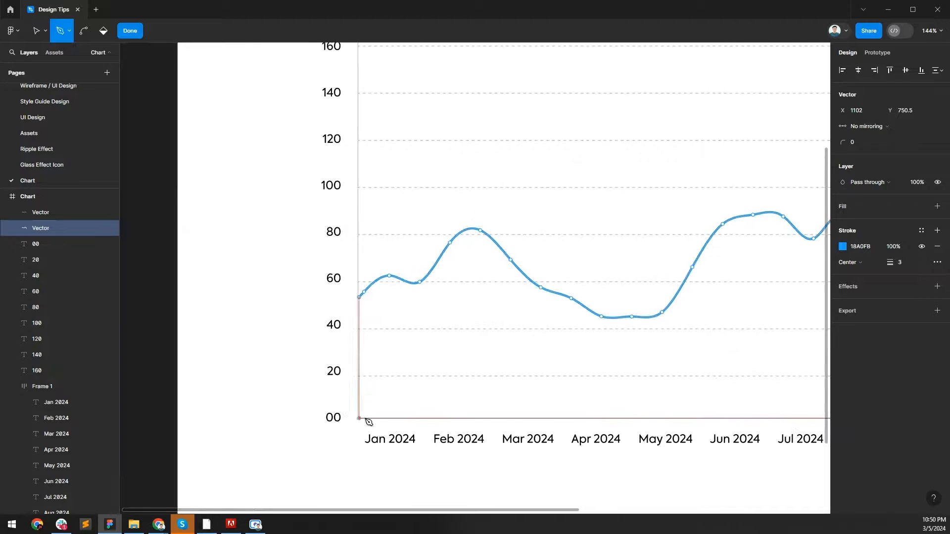
pyautogui.click(359, 418)
pyautogui.click(360, 298)
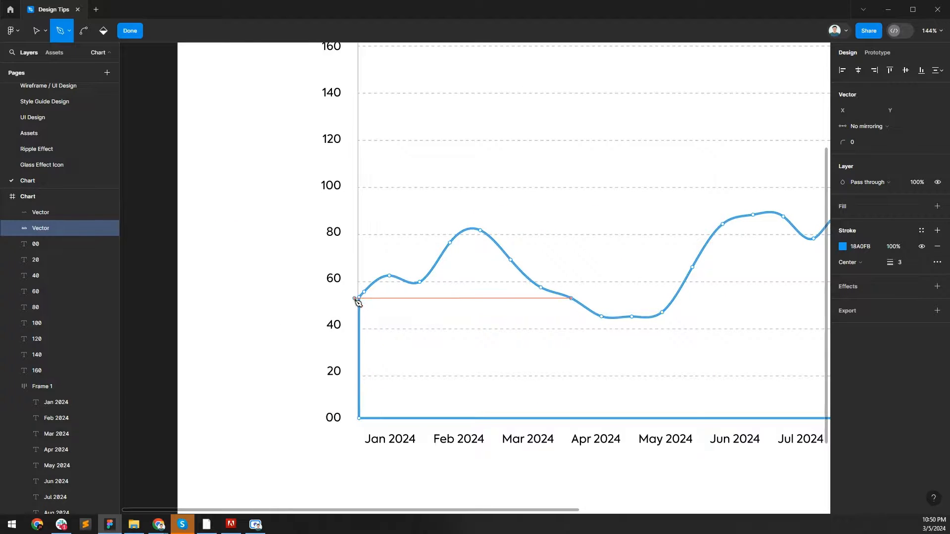
pyautogui.press('Escape')
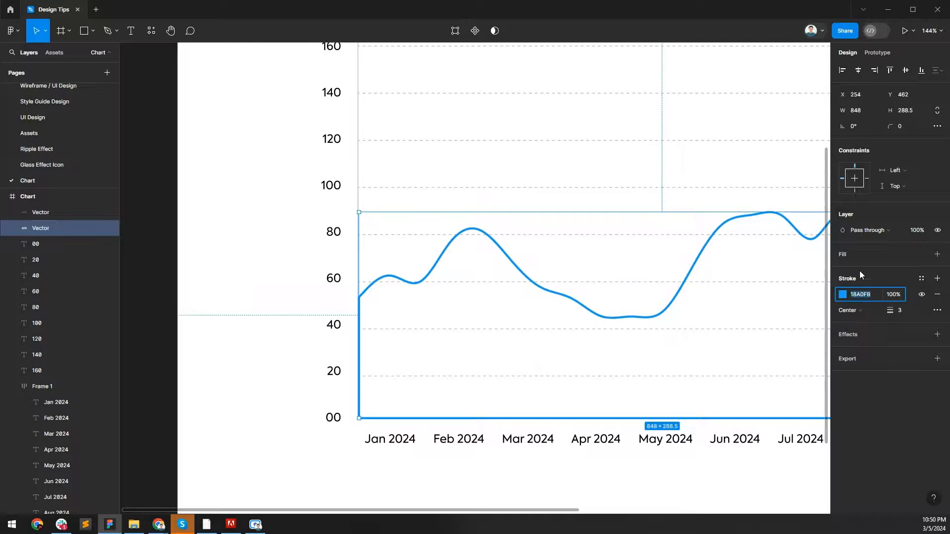
# Replace the area shape's stroke with a linear gradient fill and swap the two gradient stops.
pyautogui.click(848, 258)
pyautogui.click(938, 312)
pyautogui.click(843, 269)
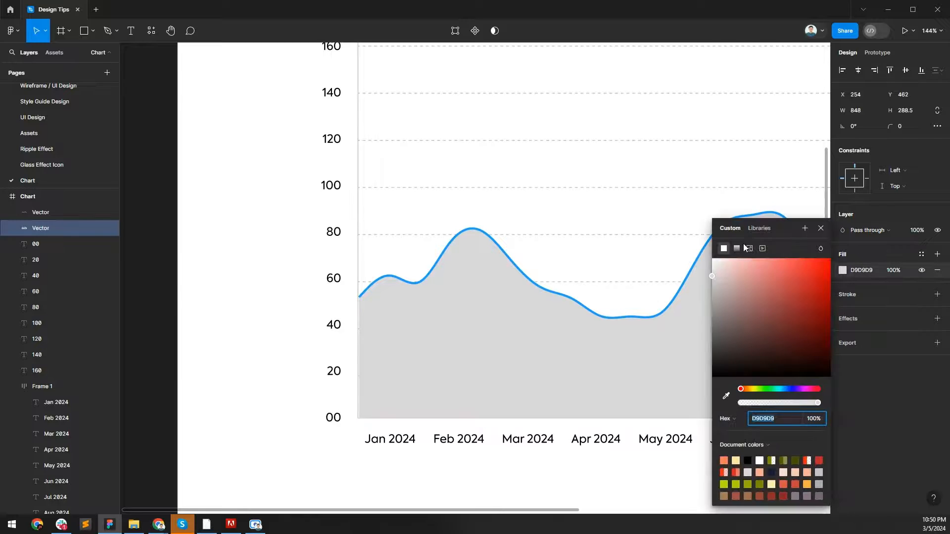
pyautogui.click(743, 243)
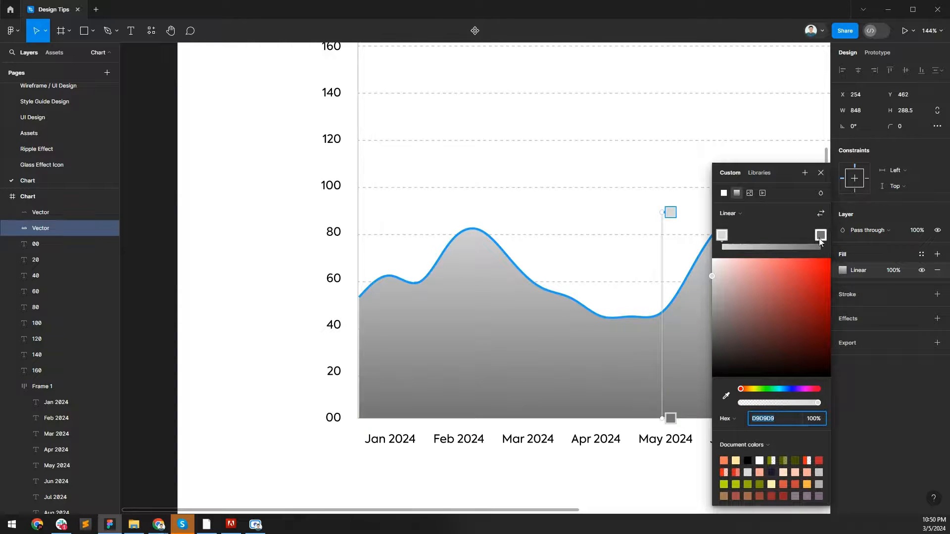
pyautogui.moveTo(819, 238)
pyautogui.mouseDown()
pyautogui.moveTo(753, 238)
pyautogui.moveTo(821, 239)
pyautogui.mouseUp()
pyautogui.moveTo(754, 238); pyautogui.dragTo(721, 238)
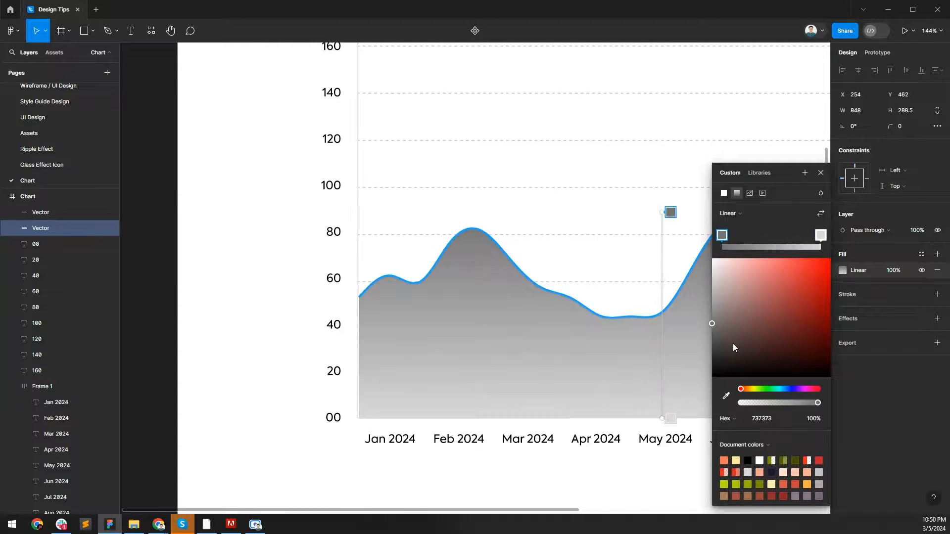
# Color both gradient stops 18A0FB and make the lower stop fully transparent.
pyautogui.hotkey('ctrl', 'v')
pyautogui.press('Return')
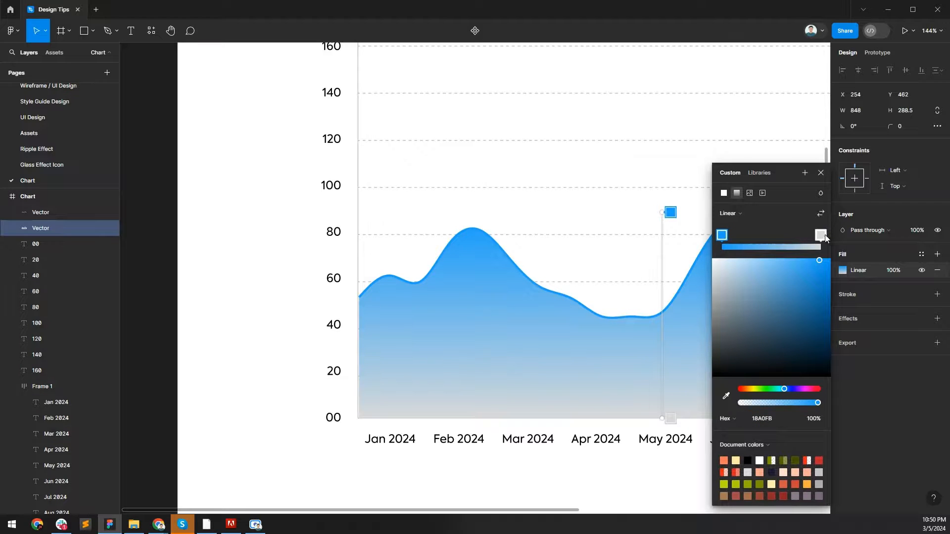
pyautogui.click(823, 235)
pyautogui.press('Return')
pyautogui.click(740, 403)
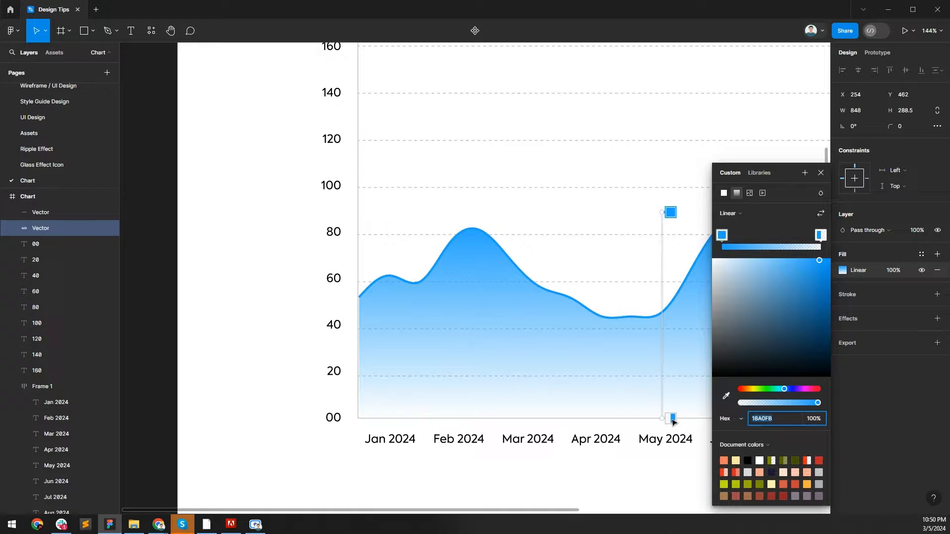
pyautogui.write('202020')
pyautogui.press('Return')
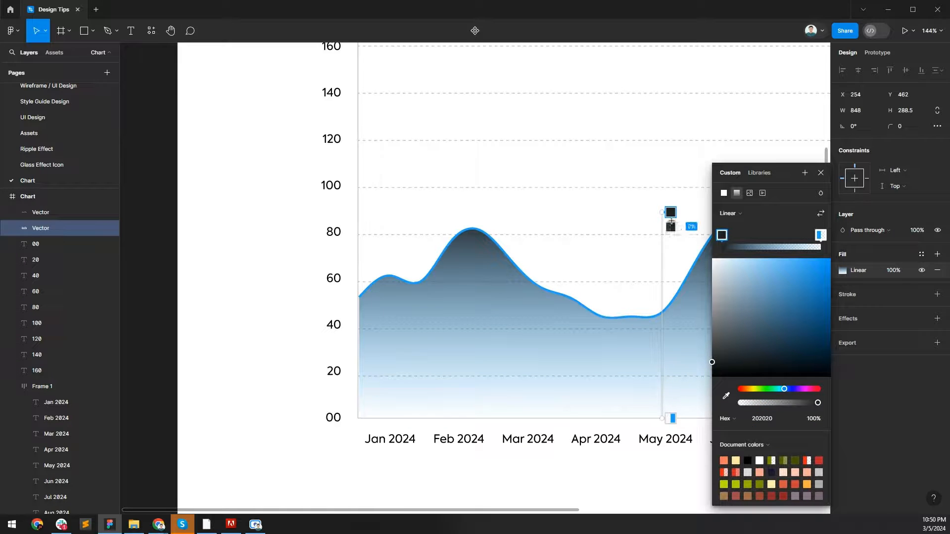
pyautogui.press('Delete')
pyautogui.hotkey('ctrl', 'z')
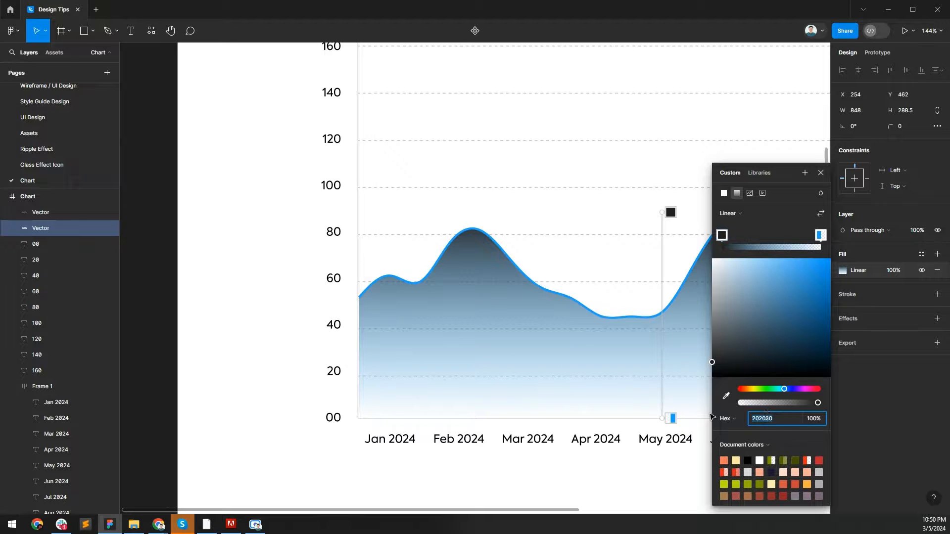
pyautogui.write('18A0FB')
pyautogui.press('Return')
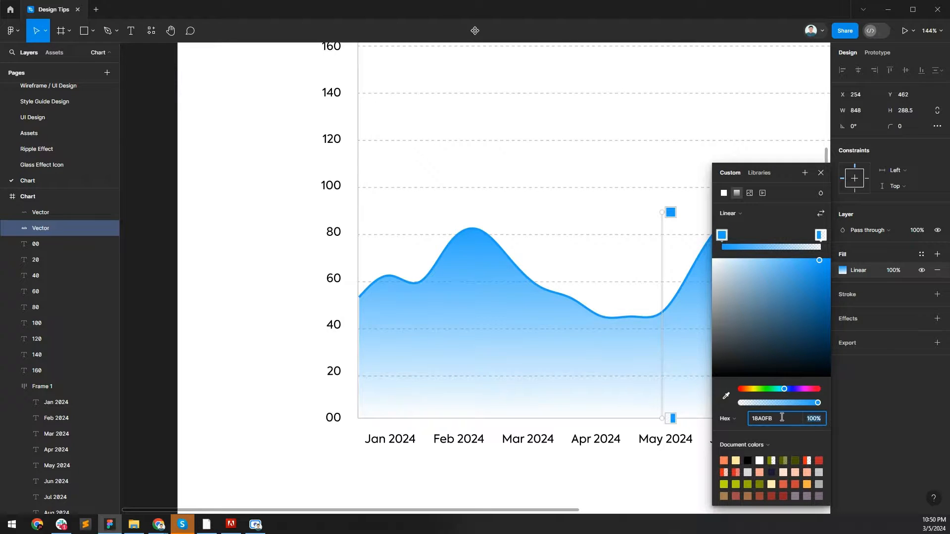
# Set the upper gradient stop's opacity to 20% and deselect the area shape.
pyautogui.write('20')
pyautogui.press('Return')
pyautogui.press('Escape')
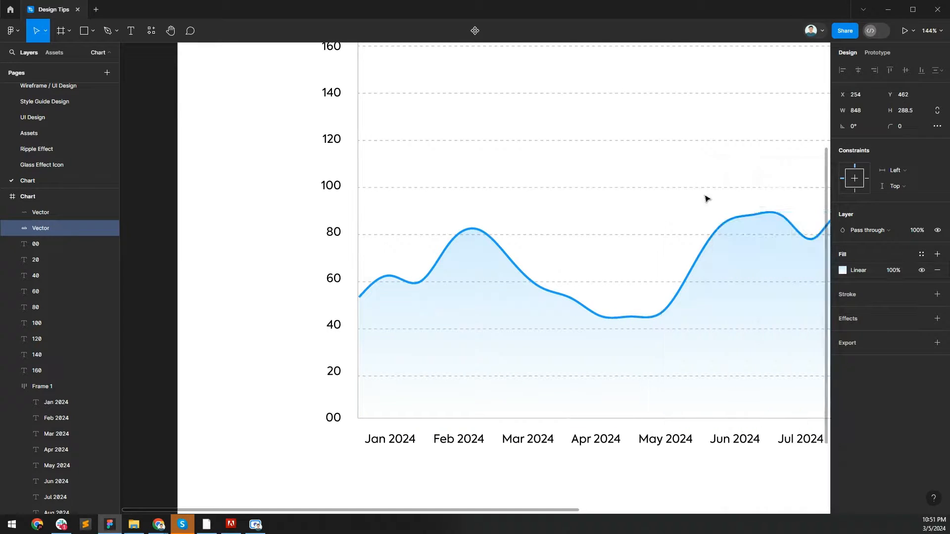
pyautogui.hotkey('shift', '1')
pyautogui.click(328, 259)
pyautogui.moveTo(594, 274); pyautogui.dragTo(486, 284)
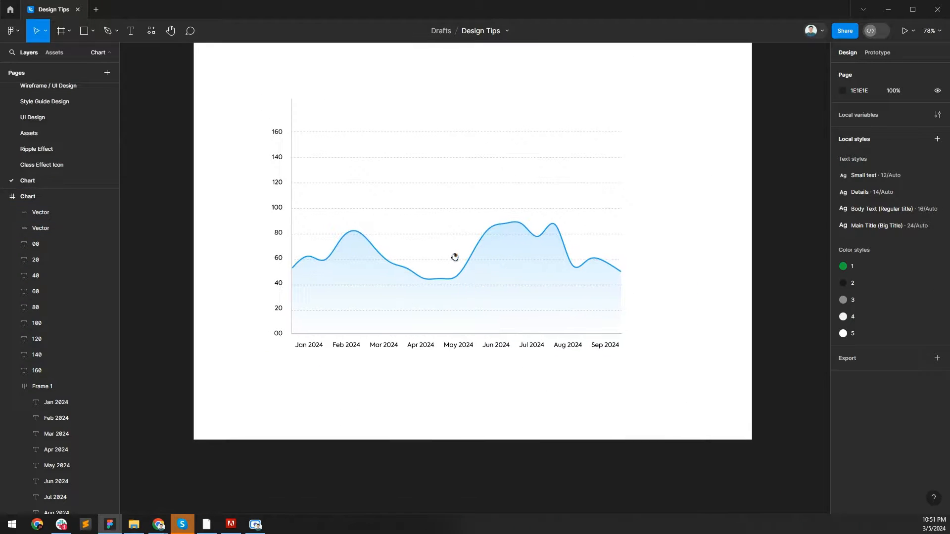
# Draw a 26 × 26 circle on the chart line above the Jan 2024 label.
pyautogui.scroll(5, 429, 216)
pyautogui.scroll(2, 406, 251)
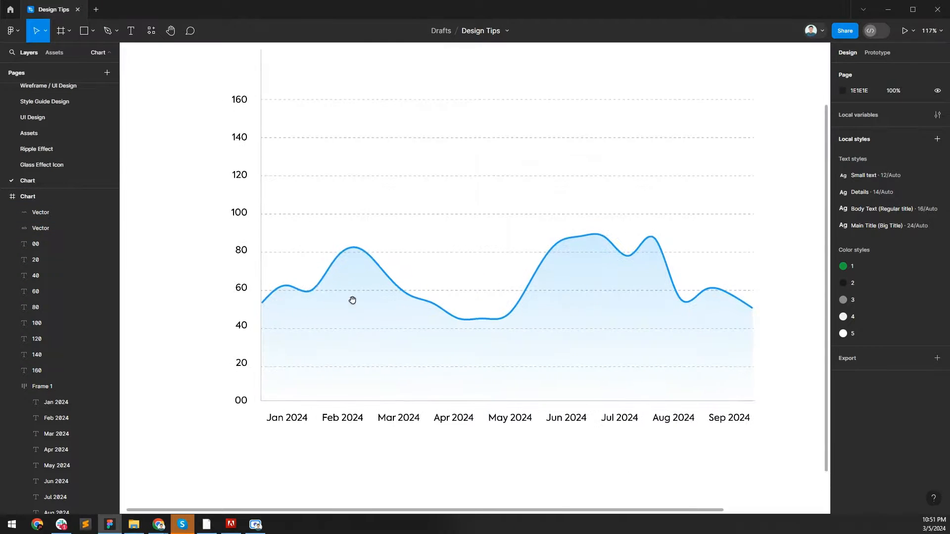
pyautogui.scroll(1, 388, 292)
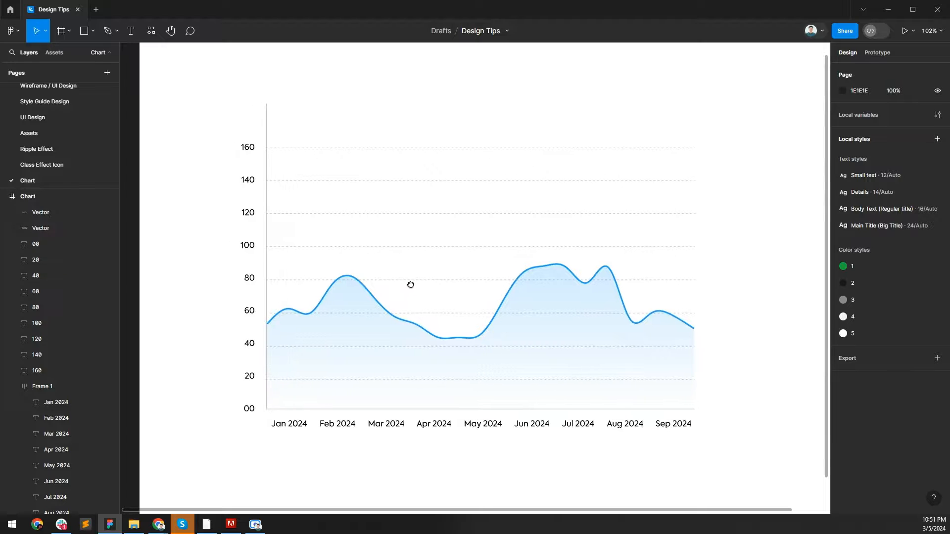
pyautogui.press('o')
pyautogui.scroll(5, 303, 322)
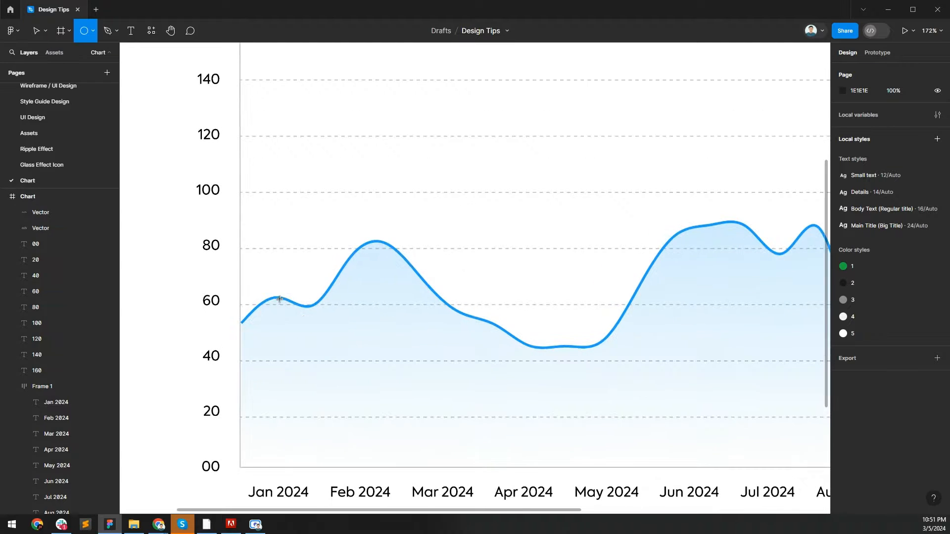
pyautogui.moveTo(262, 284); pyautogui.dragTo(281, 305)
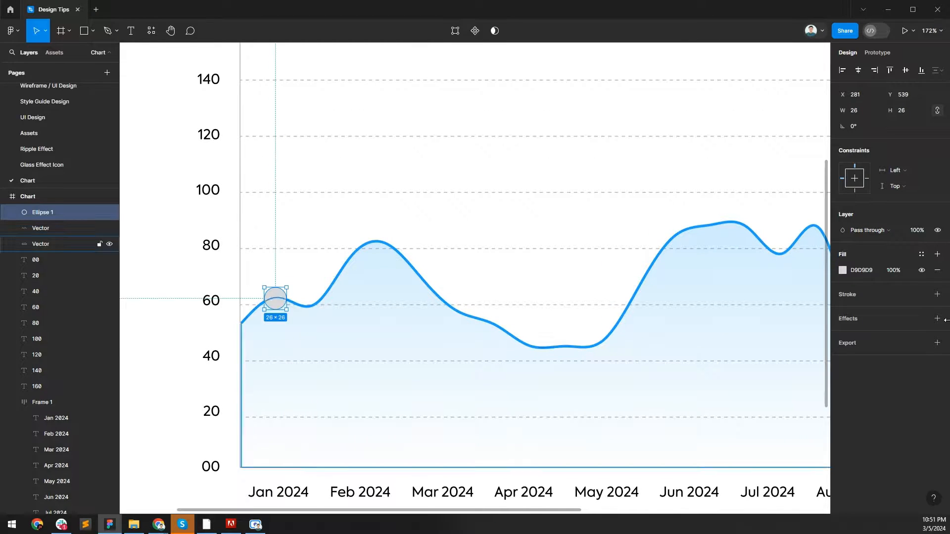
# Give the circle marker a white FFFFFF fill and an inside 18A0FB stroke of weight 3.
pyautogui.click(842, 270)
pyautogui.click(756, 273)
pyautogui.moveTo(756, 273); pyautogui.dragTo(679, 249)
pyautogui.click(843, 294)
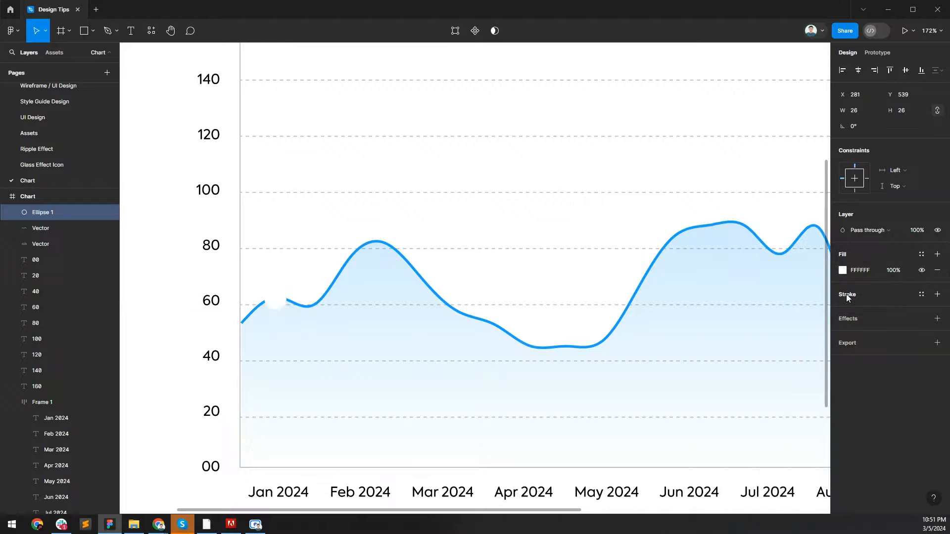
pyautogui.press('Return')
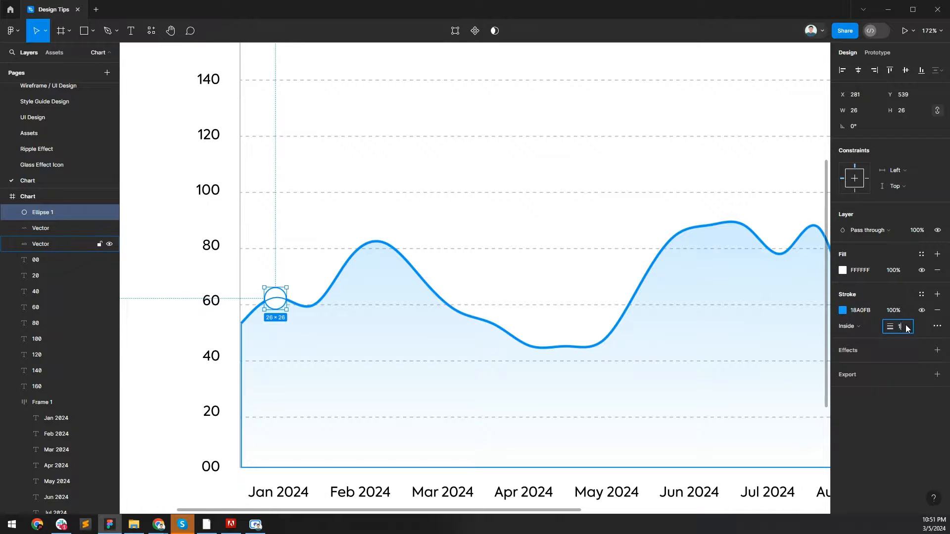
pyautogui.click(269, 336)
# Copy the circle marker onto the chart line for Feb and Mar 2024, centering each copy horizontally on its month label.
pyautogui.moveTo(280, 302)
pyautogui.mouseDown()
pyautogui.moveTo(328, 297)
pyautogui.moveTo(356, 260)
pyautogui.mouseUp()
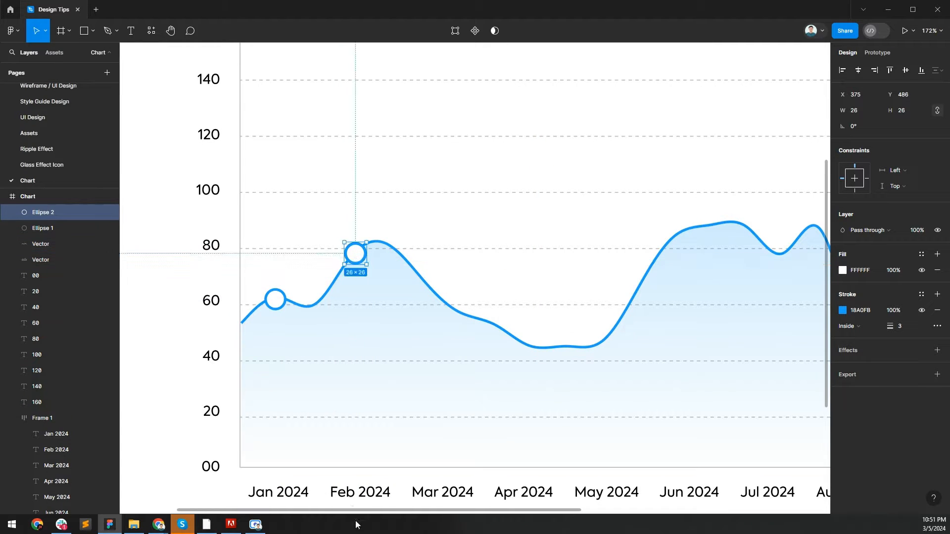
pyautogui.keyDown('shift'); pyautogui.click(56, 450); pyautogui.keyUp('shift')
pyautogui.click(858, 70)
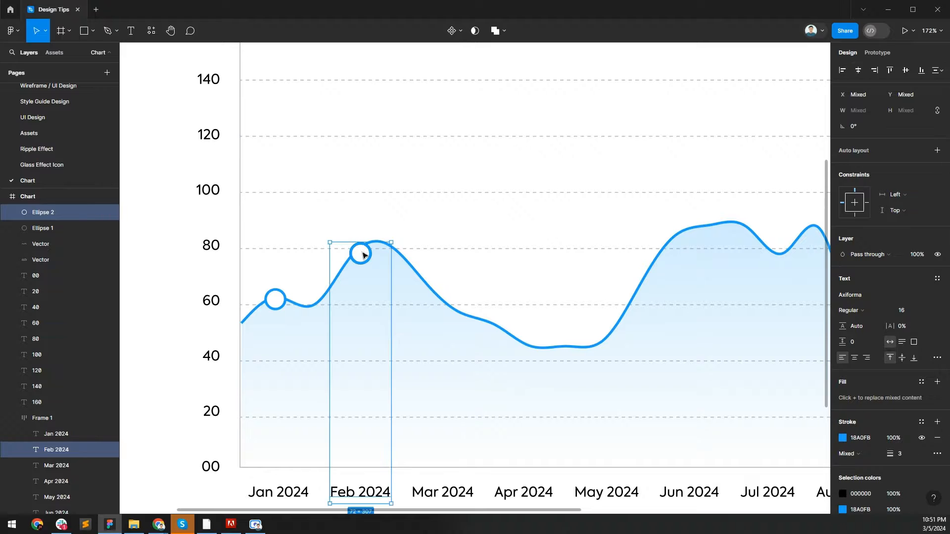
pyautogui.click(362, 254)
pyautogui.moveTo(363, 255); pyautogui.dragTo(456, 309)
pyautogui.keyDown('shift'); pyautogui.click(56, 481); pyautogui.keyUp('shift')
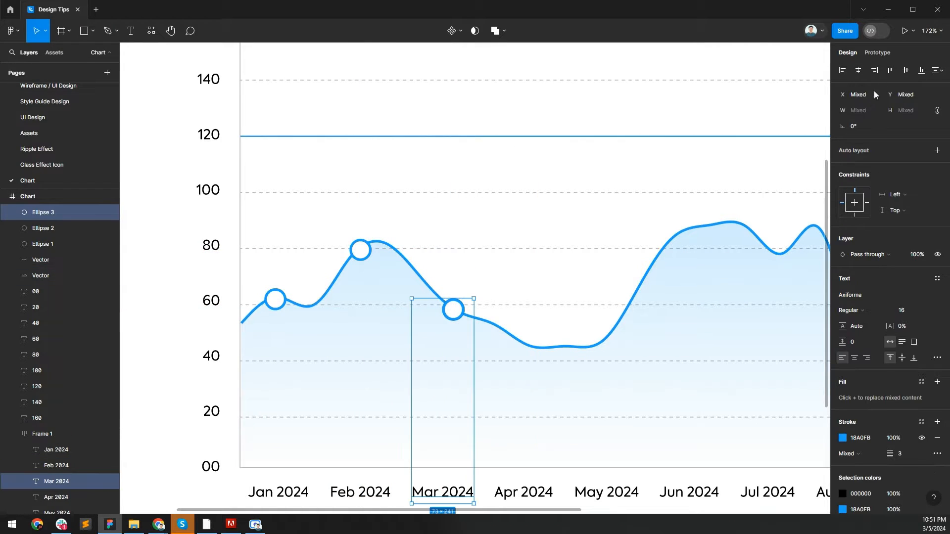
pyautogui.hotkey('alt', 'h')
# Copy the circle marker onto the chart line above the Apr 2024 and May 2024 labels.
pyautogui.scroll(-1, 408, 268)
pyautogui.hscroll(1, 408, 268)
pyautogui.click(396, 258)
pyautogui.moveTo(396, 259); pyautogui.dragTo(491, 291)
pyautogui.moveTo(551, 289); pyautogui.dragTo(556, 276)
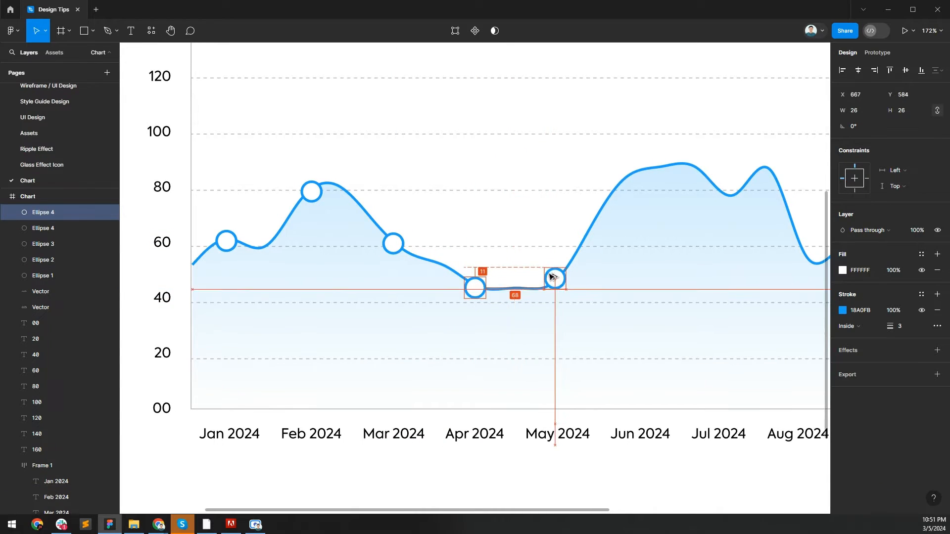
# Copy the circle marker onto the chart line for Jun, Jul, Aug and Sep 2024 and clear the selection.
pyautogui.hscroll(1, 505, 300)
pyautogui.scroll(1, 505, 300)
pyautogui.moveTo(489, 300); pyautogui.dragTo(576, 197)
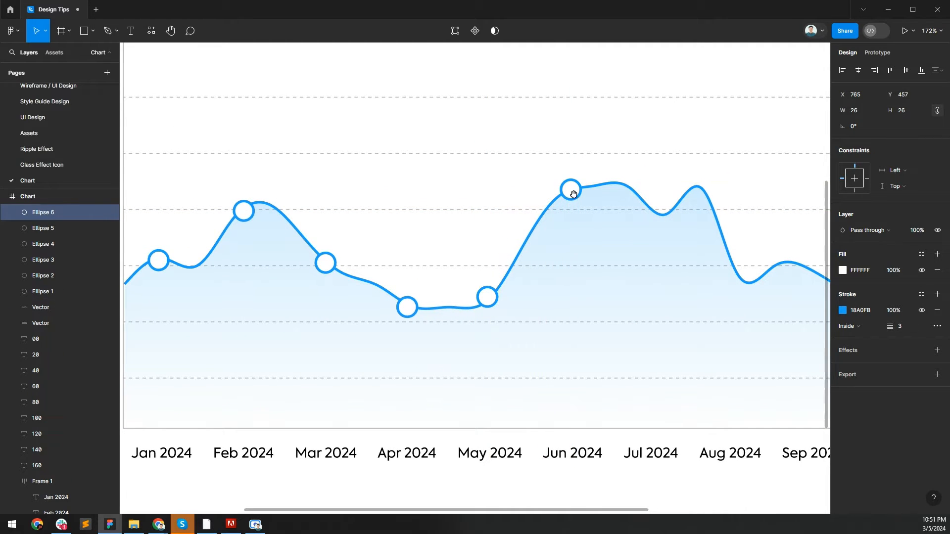
pyautogui.hscroll(3, 573, 194)
pyautogui.moveTo(403, 190); pyautogui.dragTo(647, 270)
pyautogui.scroll(-5, 638, 267)
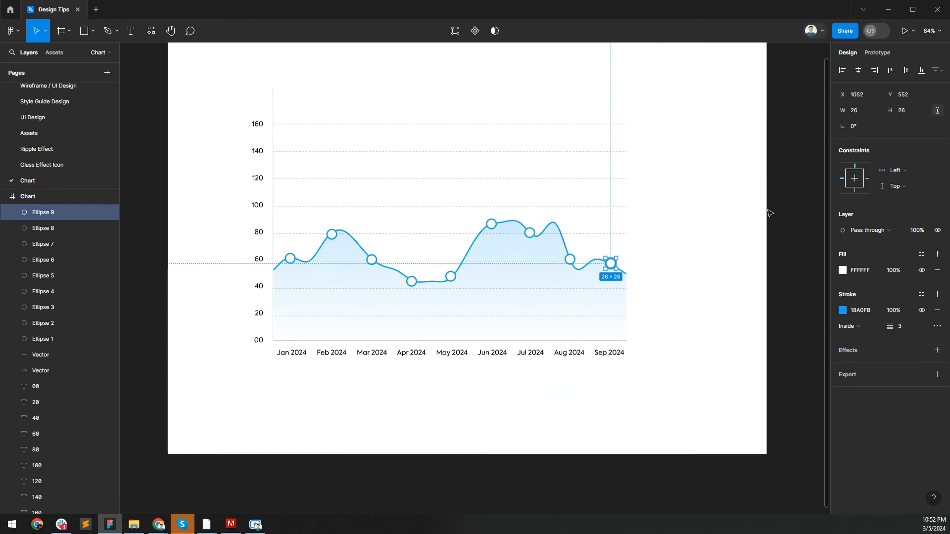
pyautogui.press('Escape')
pyautogui.scroll(1, 528, 168)
pyautogui.scroll(1, 527, 168)
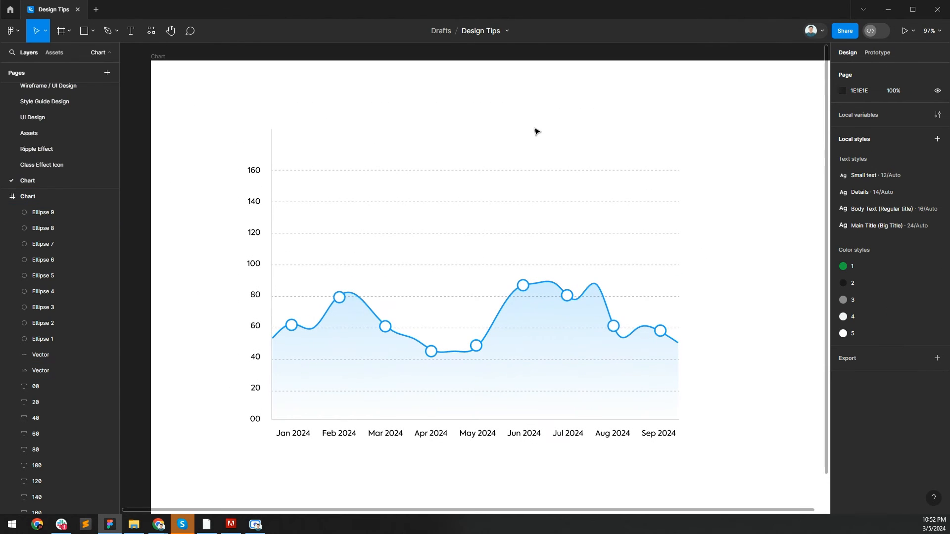
pyautogui.click(256, 524)
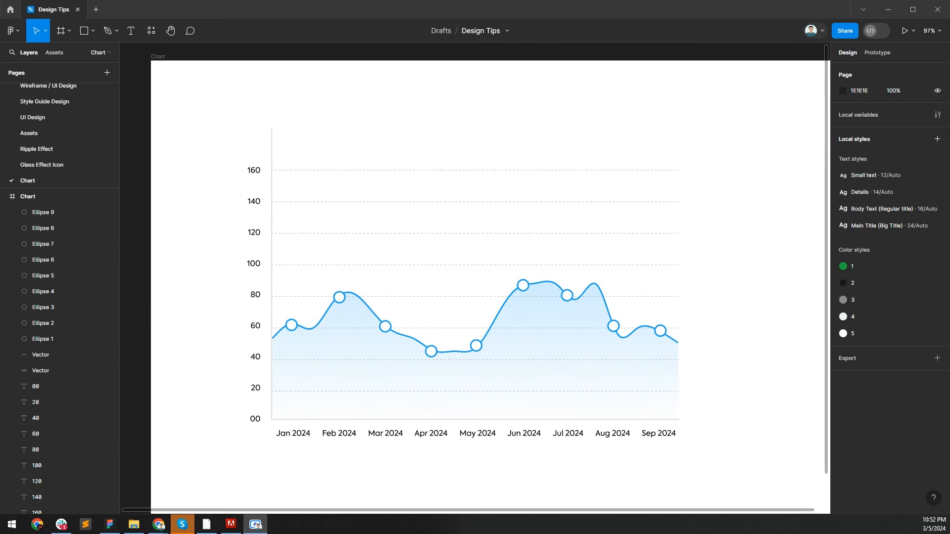